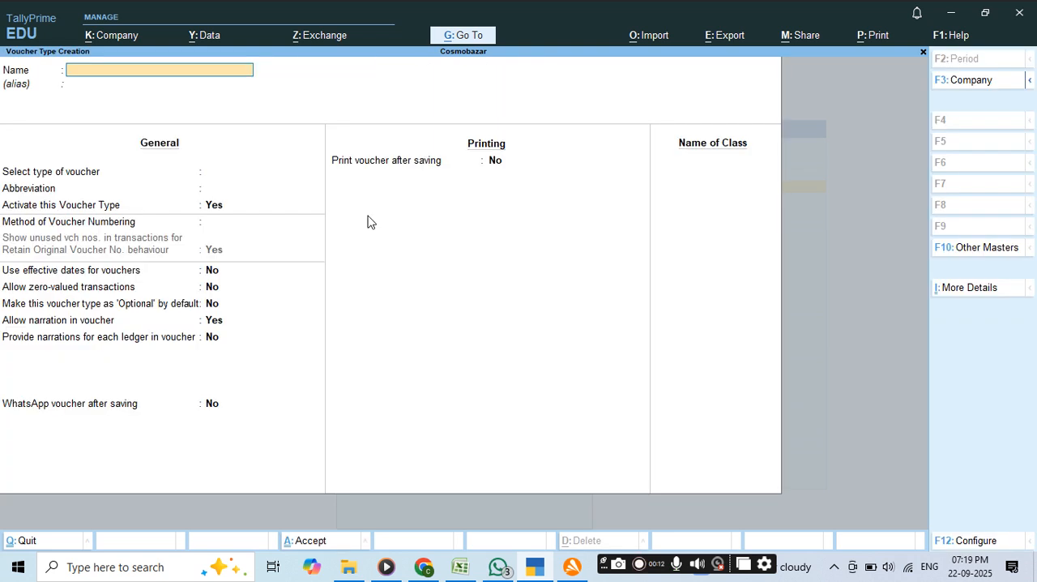
Name the new voucher type "Point of Sales" and base it on the Sales voucher type.
{"action": "type", "text": "Point of Sales"}
{"action": "key", "text": "Return"}
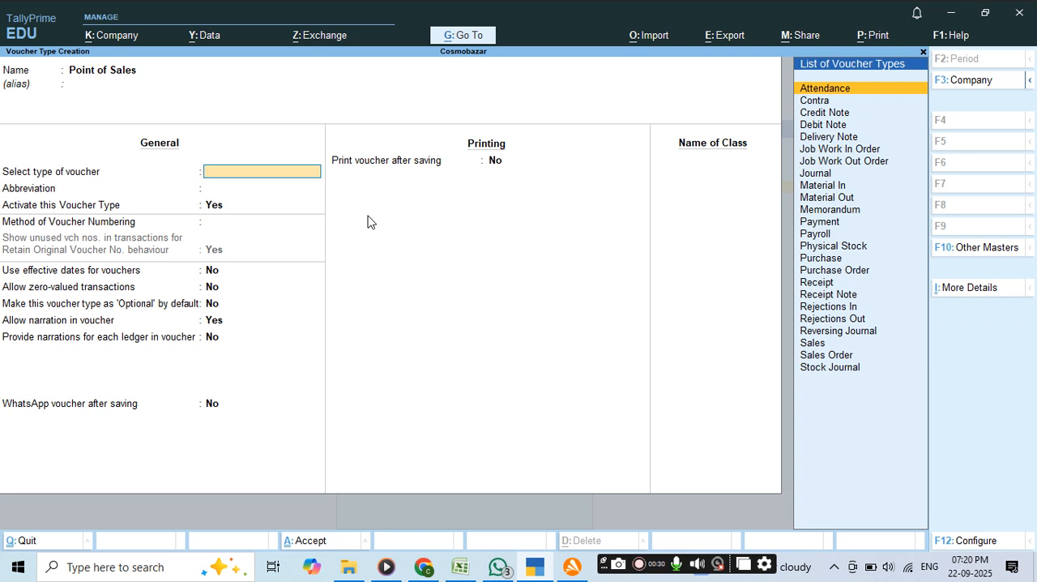
{"action": "type", "text": "Sa"}
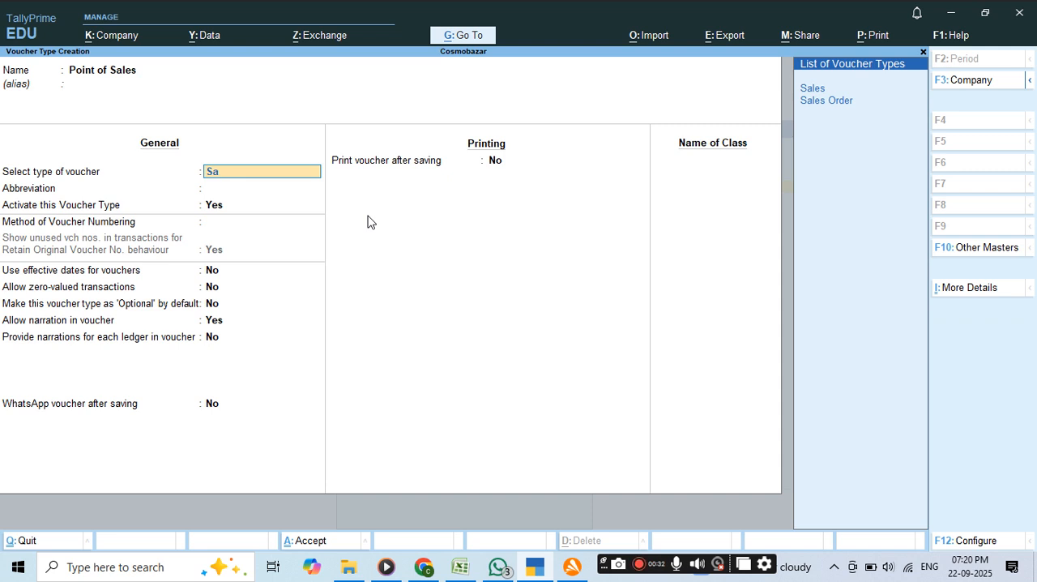
{"action": "key", "text": "Return"}
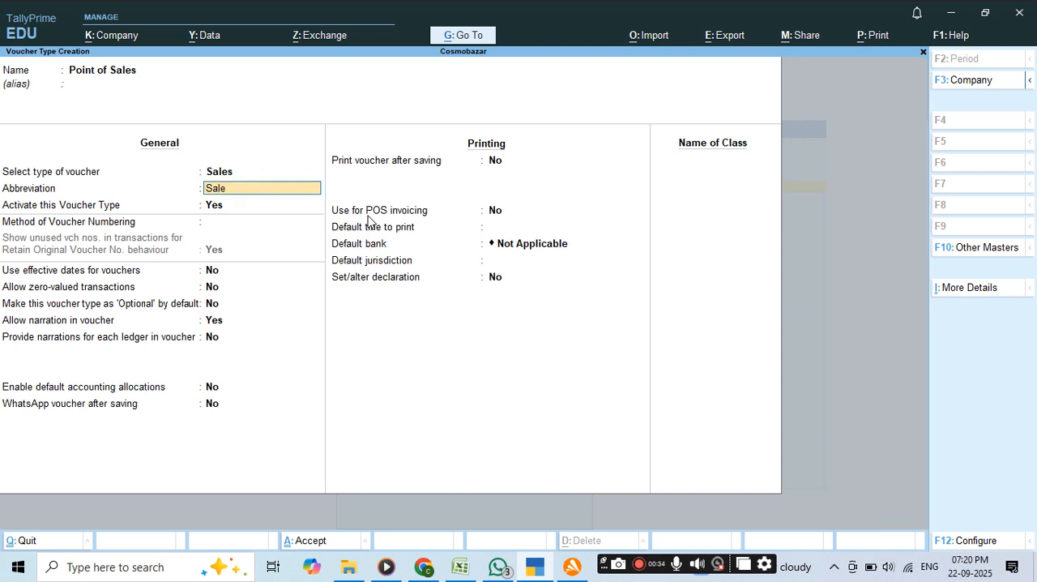
Accept the default abbreviation, activation, automatic numbering and remaining general settings of the voucher type.
{"action": "key", "text": "Return"}
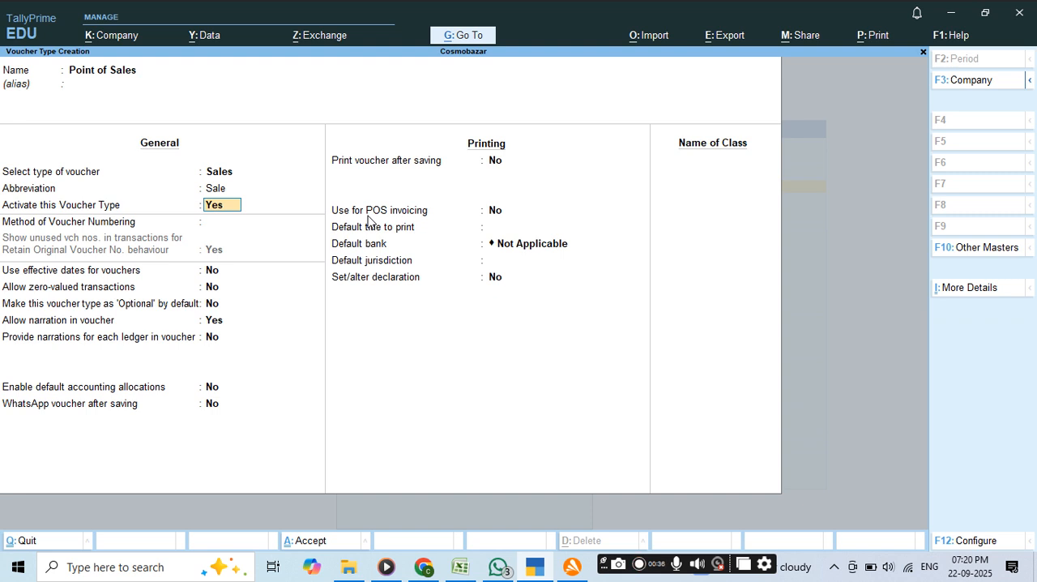
{"action": "key", "text": "Return"}
{"action": "key", "text": "Return"}
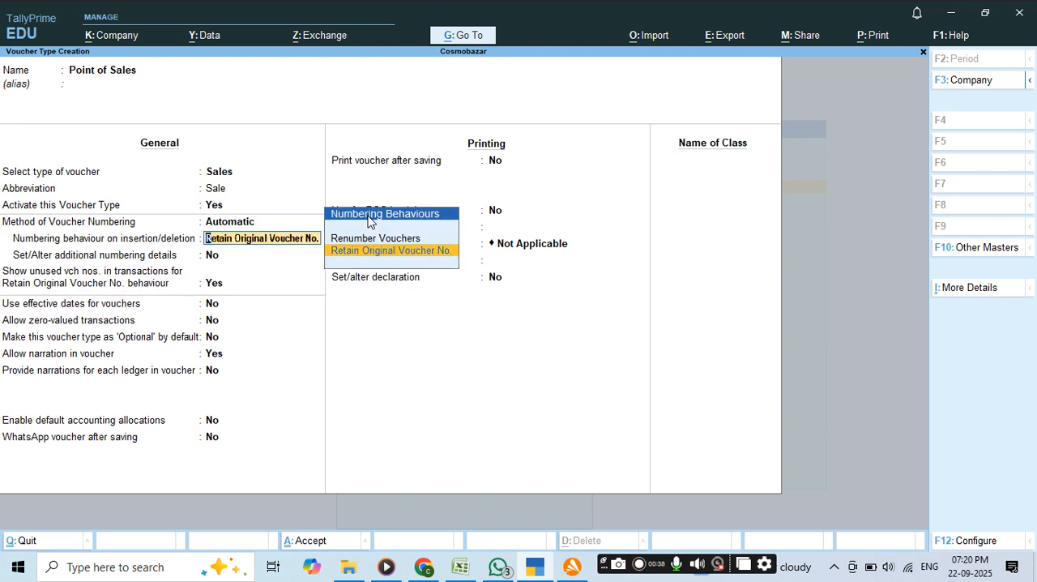
{"action": "key", "text": "Return"}
{"action": "key", "text": "Return"}
{"action": "key", "text": "Return"}
{"action": "key", "text": "Return"}
{"action": "key", "text": "Return"}
{"action": "key", "text": "Return"}
{"action": "key", "text": "Return"}
{"action": "key", "text": "Return"}
{"action": "key", "text": "Return"}
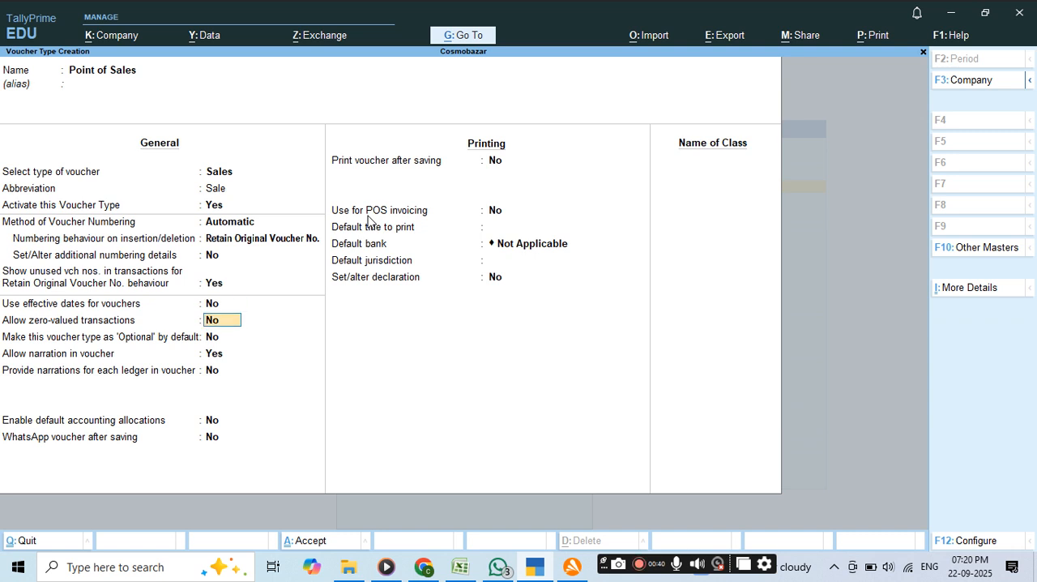
{"action": "key", "text": "Return"}
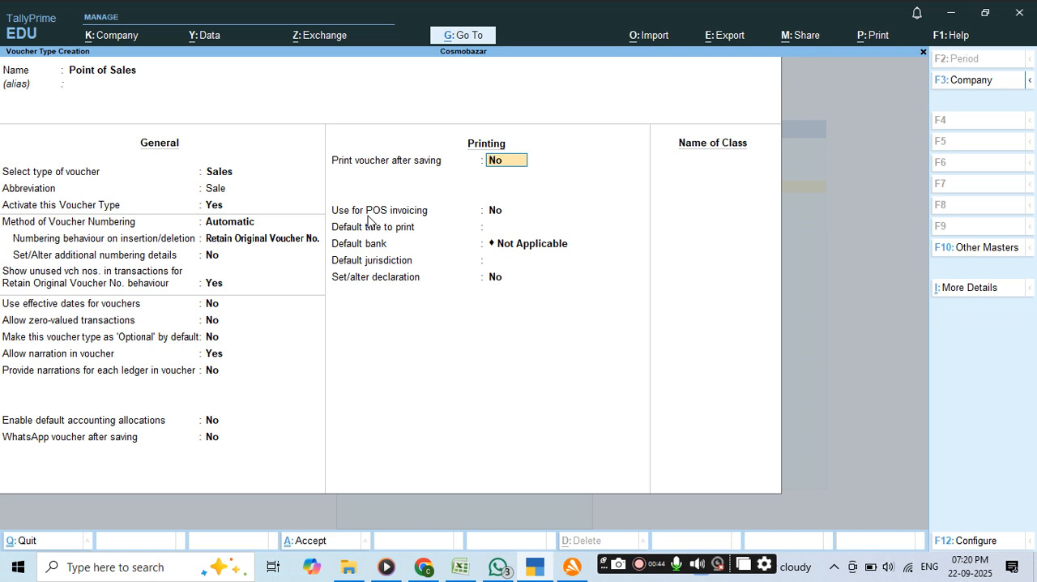
Enable printing the voucher after saving and set the voucher type to be used for POS invoicing.
{"action": "type", "text": "y"}
{"action": "key", "text": "Return"}
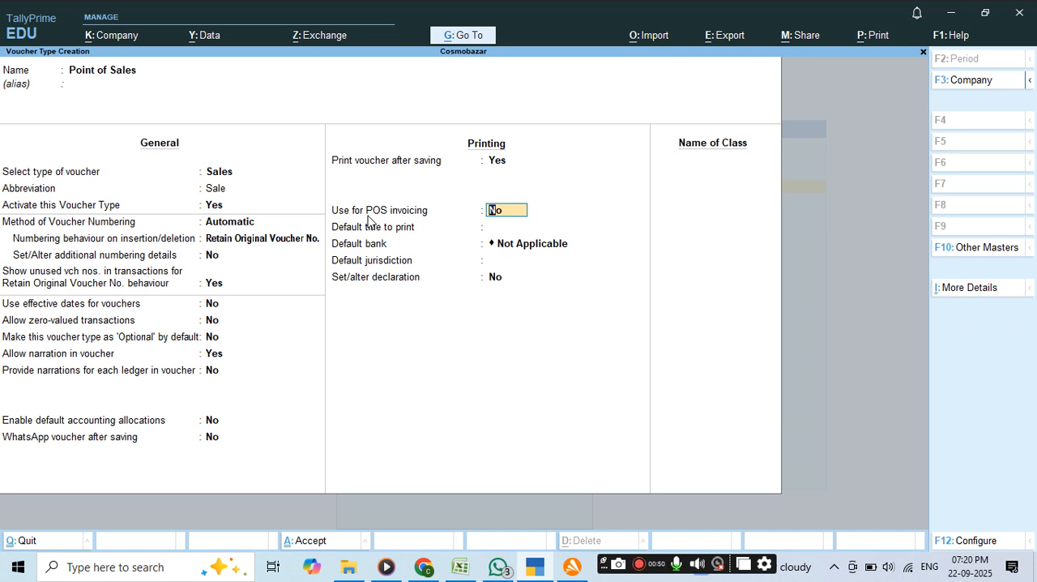
{"action": "type", "text": "y"}
{"action": "key", "text": "Return"}
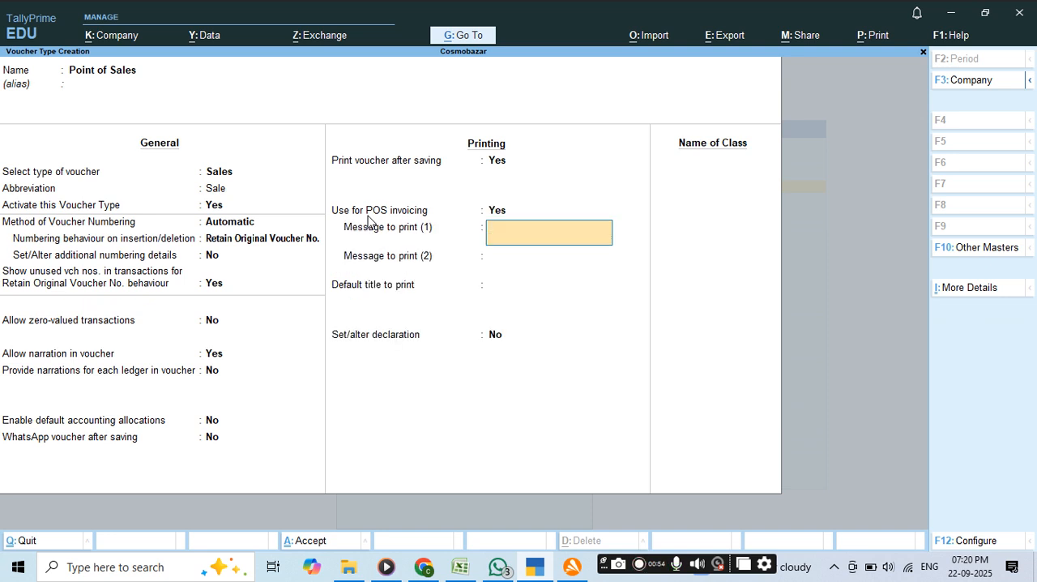
Enter "Thanks for shopping" as the first message to print.
{"action": "type", "text": "th"}
{"action": "key", "text": "BackSpace"}
{"action": "key", "text": "BackSpace"}
{"action": "type", "text": "Thanks for shopping"}
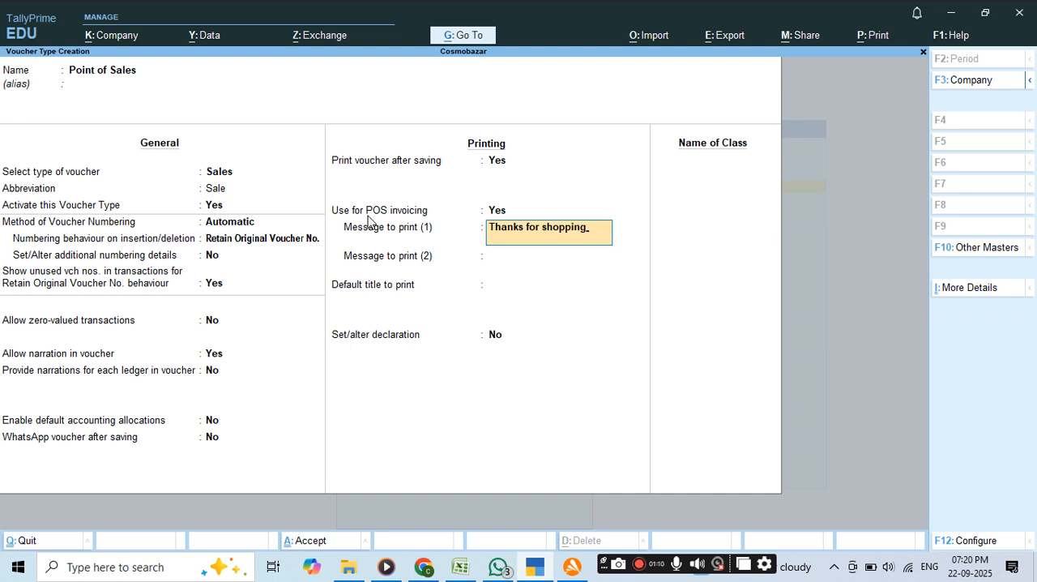
{"action": "key", "text": "Return"}
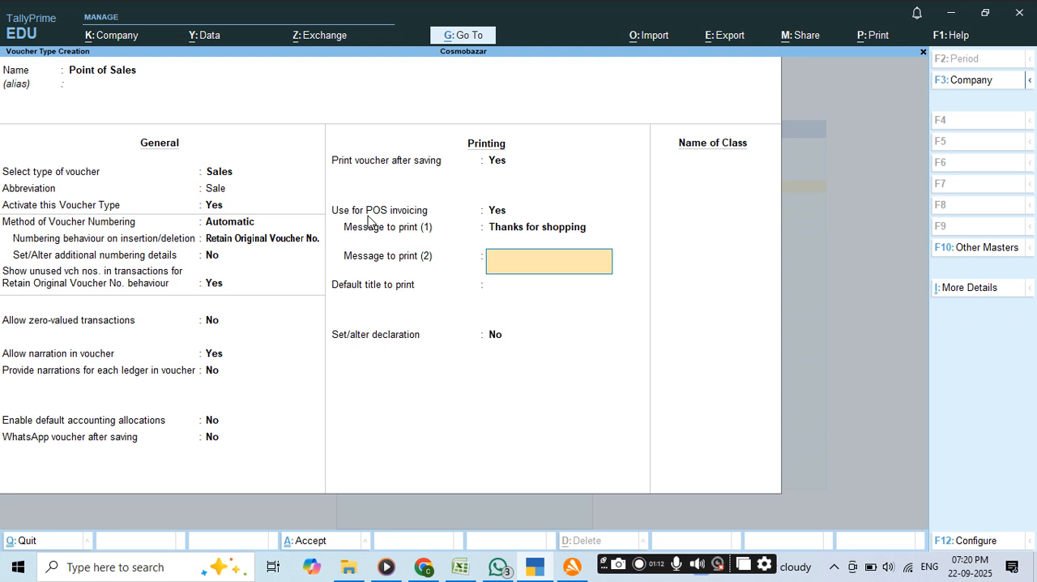
Enter "Visit againg" as the second message to print.
{"action": "type", "text": "Visit againg"}
{"action": "key", "text": "Return"}
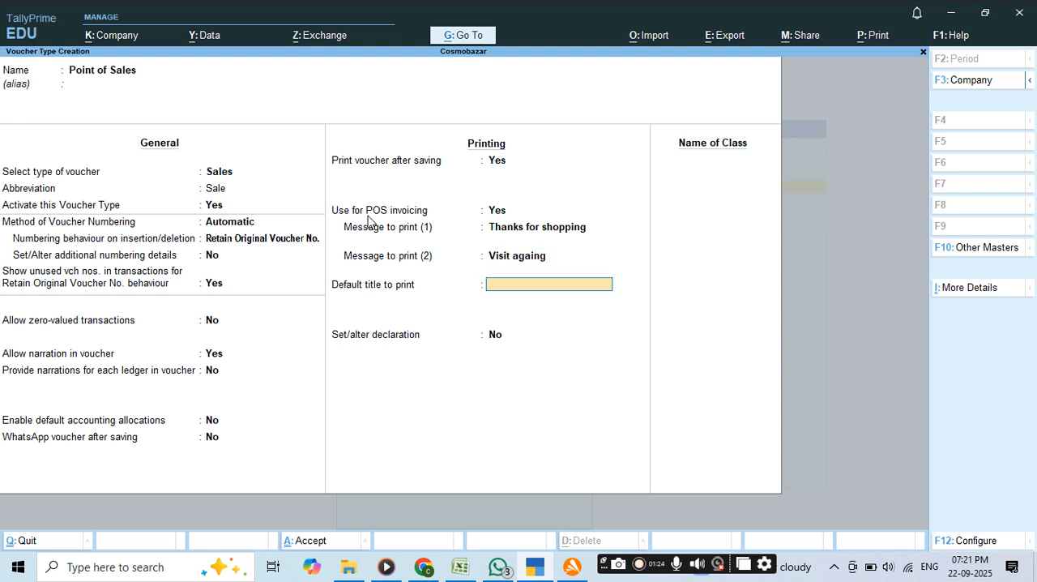
Set the default title to print to "Pos" and set the declaration option to Yes, accepting its details.
{"action": "type", "text": "Pos"}
{"action": "key", "text": "Return"}
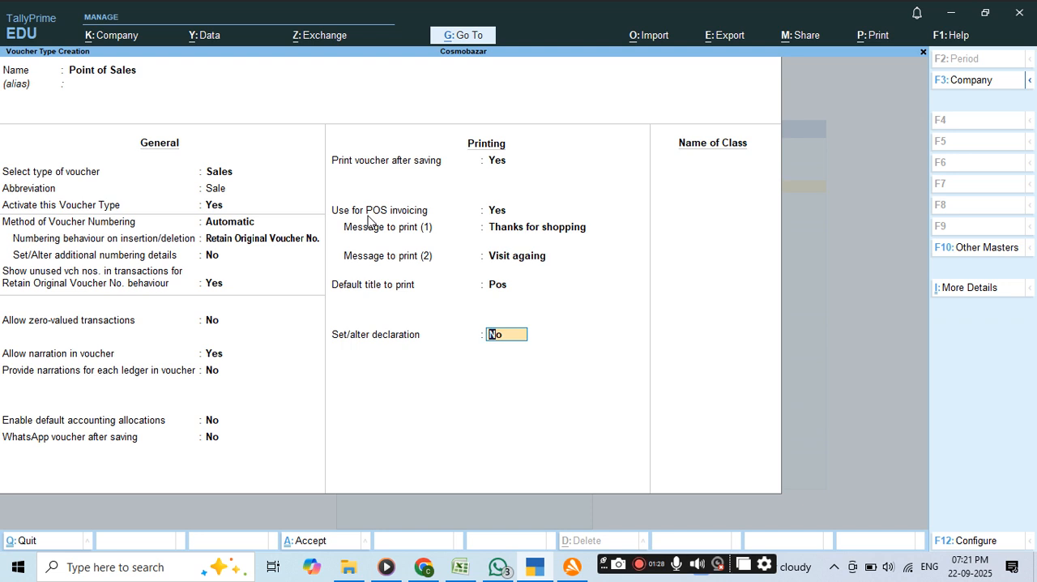
{"action": "type", "text": "y"}
{"action": "key", "text": "Return"}
Add a voucher class named "Pos" and keep gift vouchers enabled in it.
{"action": "key", "text": "Return"}
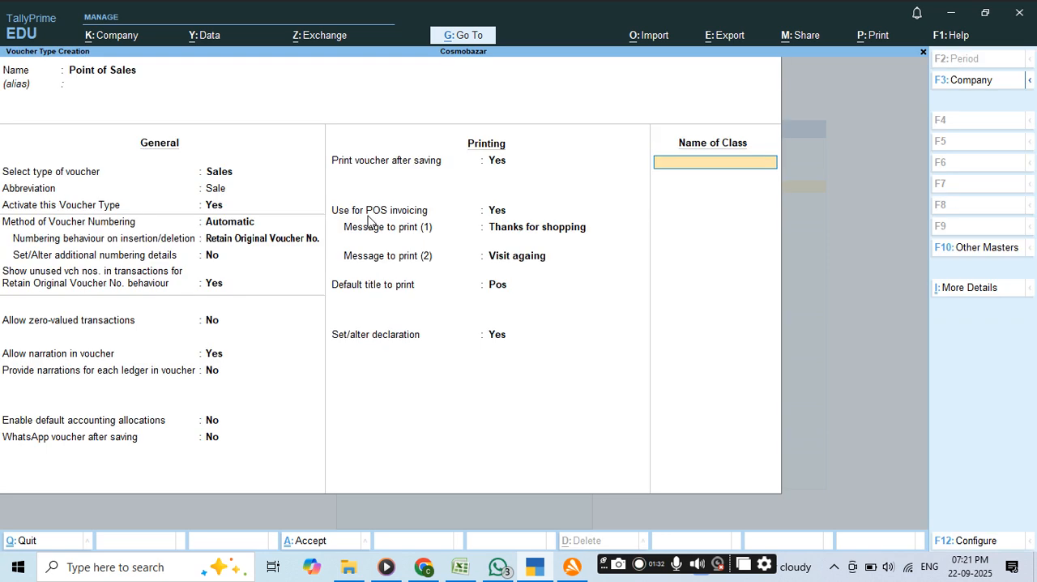
{"action": "type", "text": "Pos"}
{"action": "key", "text": "Return"}
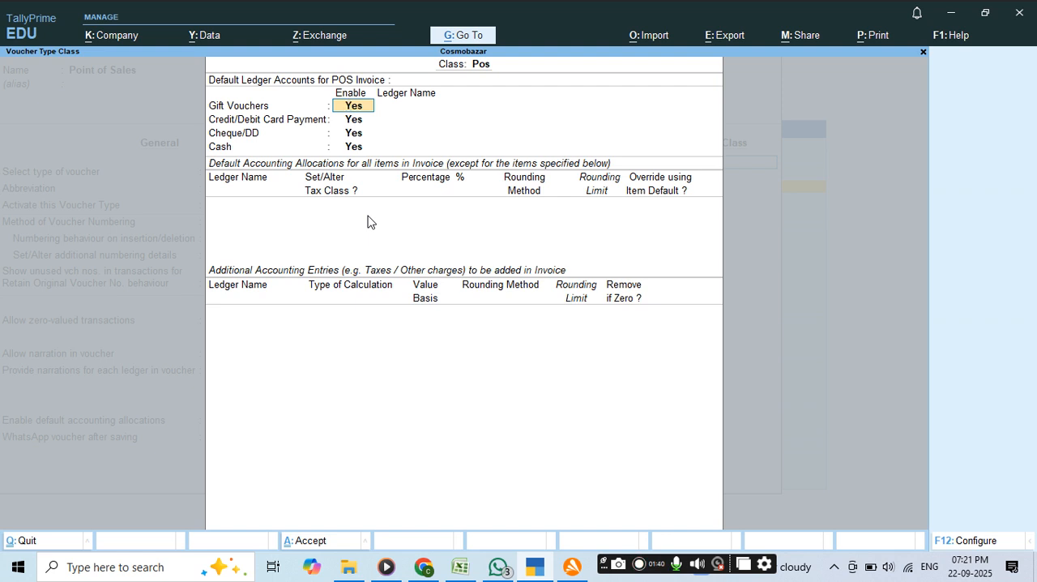
{"action": "key", "text": "Return"}
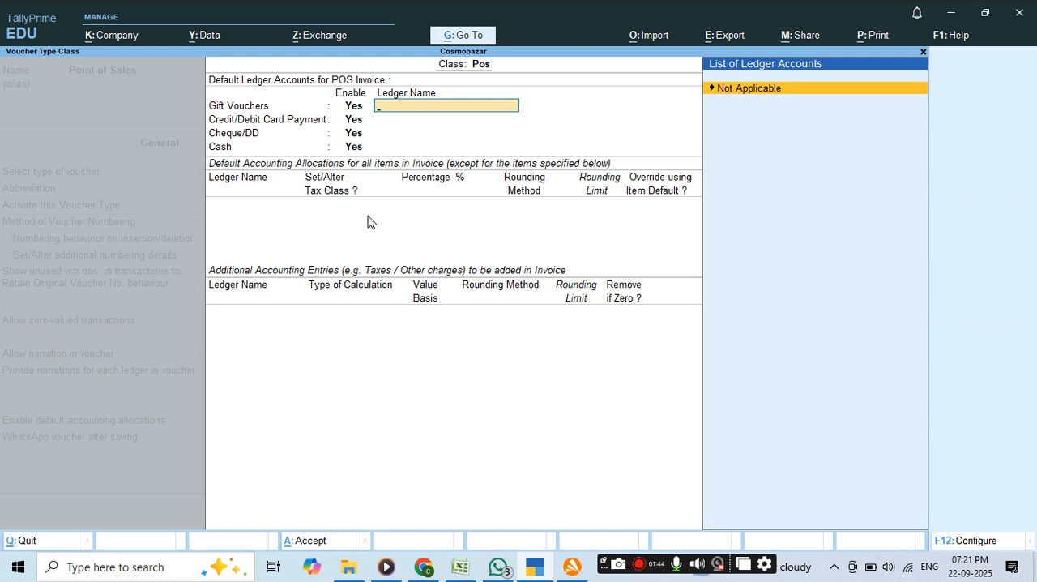
Start a new ledger named "Giftcard" for the gift vouchers, leaving the alias empty.
{"action": "key", "text": "alt+c"}
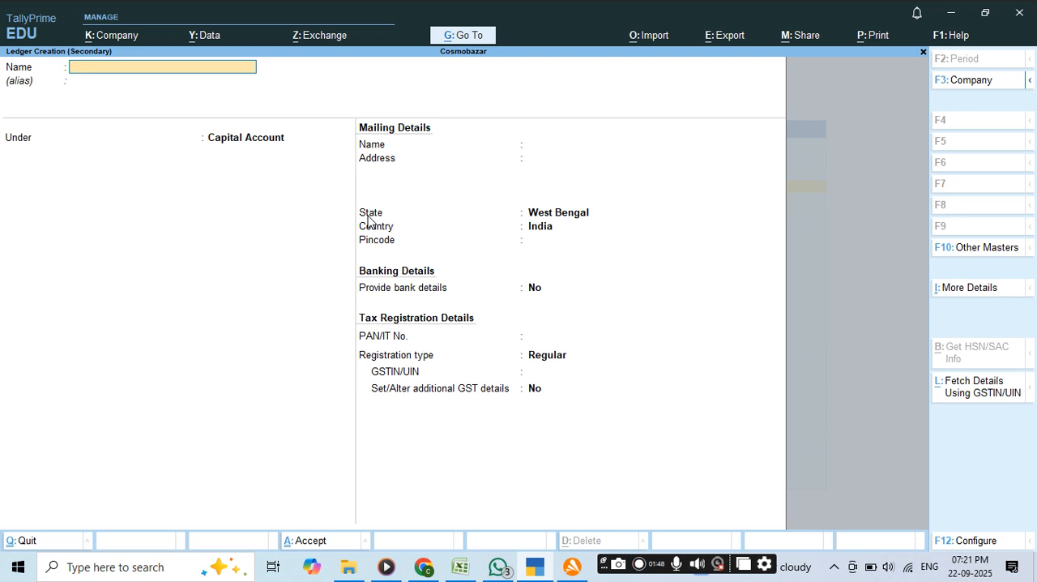
{"action": "type", "text": "Giftcars"}
{"action": "key", "text": "BackSpace"}
{"action": "type", "text": "d"}
{"action": "key", "text": "Return"}
{"action": "key", "text": "Return"}
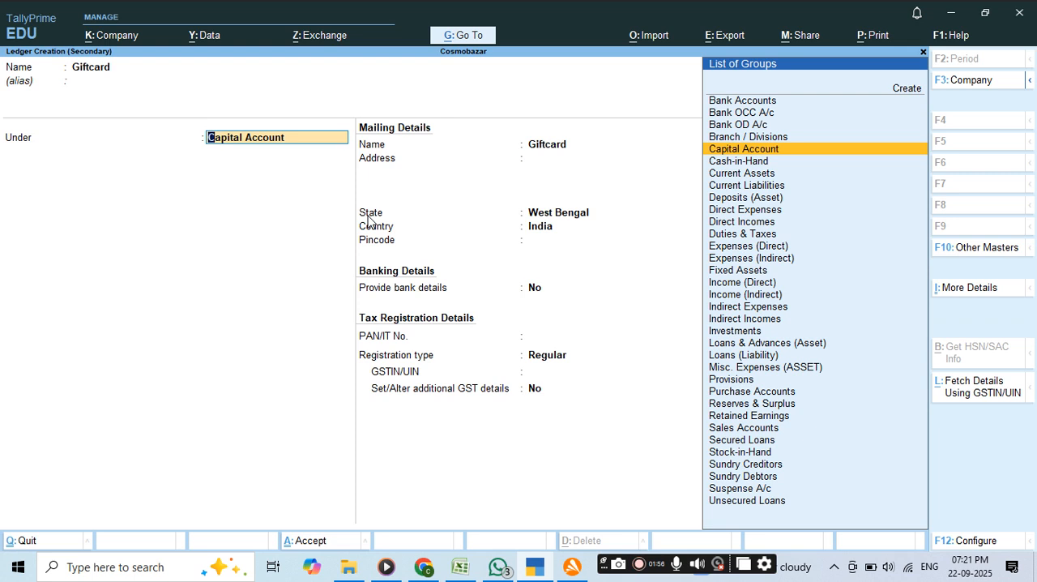
Place the Giftcard ledger under Sundry Debtors and save it.
{"action": "type", "text": "S"}
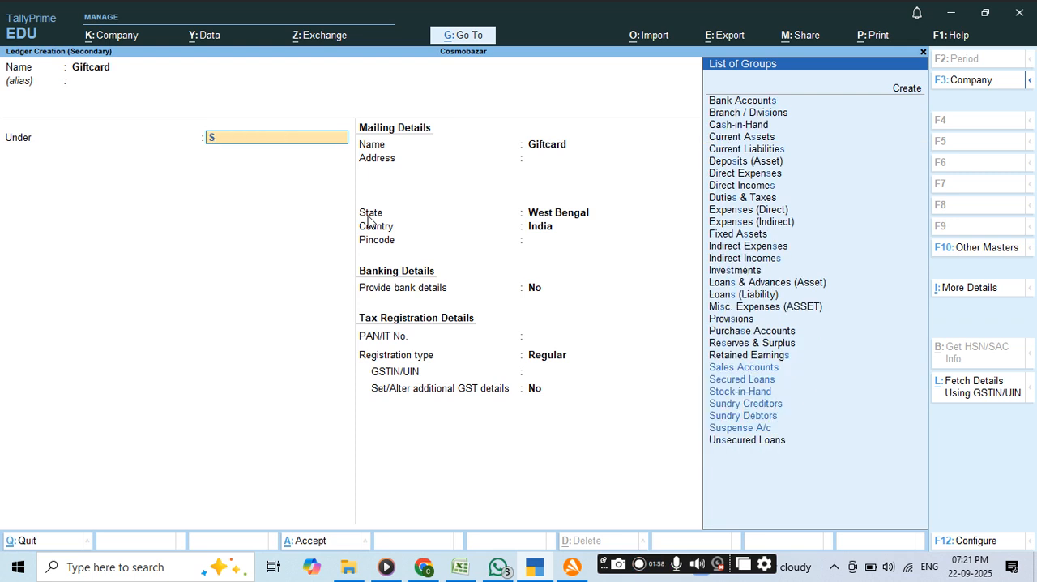
{"action": "type", "text": "un"}
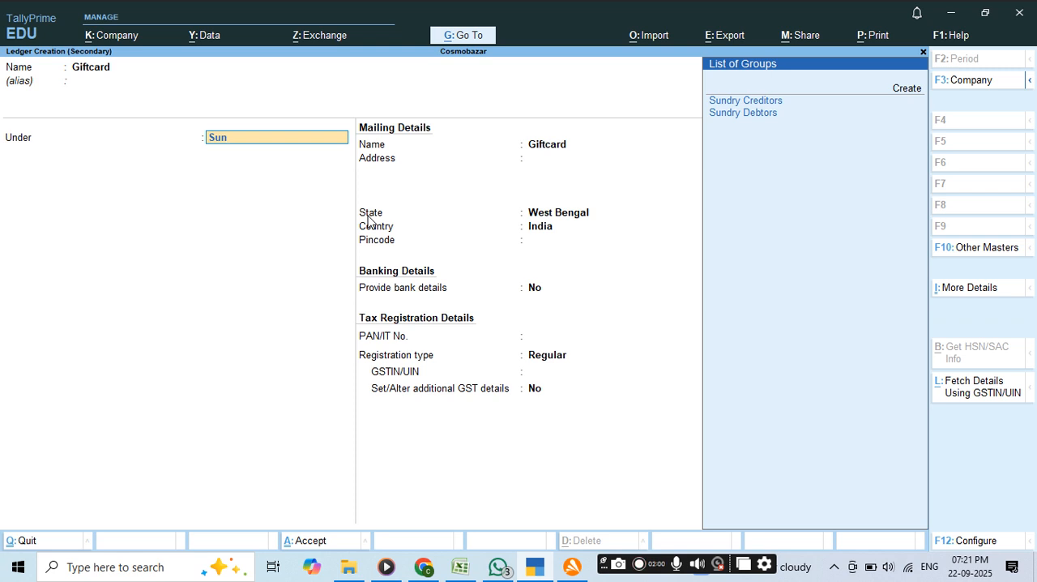
{"action": "key", "text": "Down"}
{"action": "key", "text": "Return"}
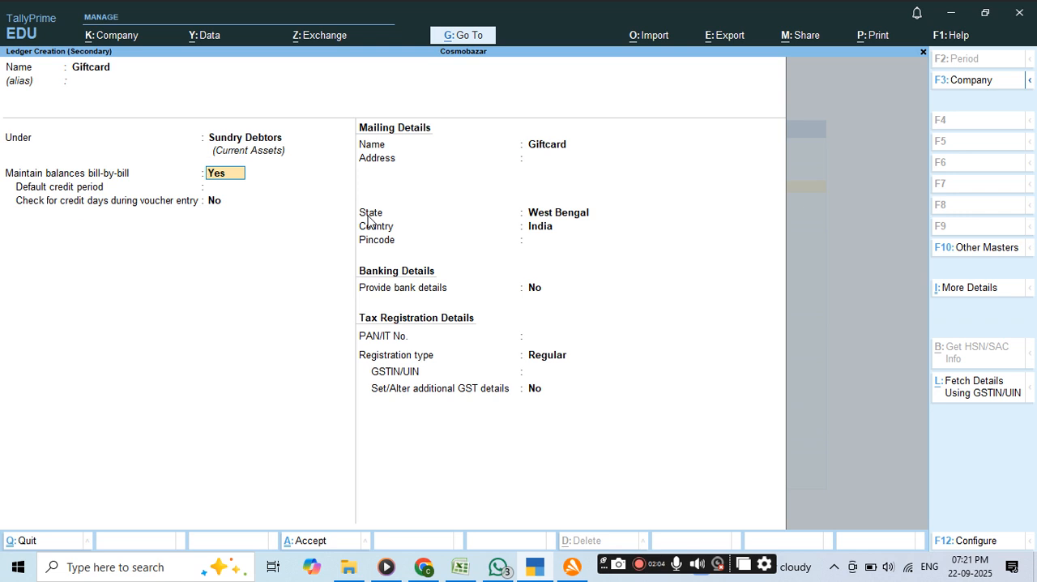
{"action": "key", "text": "ctrl"}
{"action": "key", "text": "ctrl+a"}
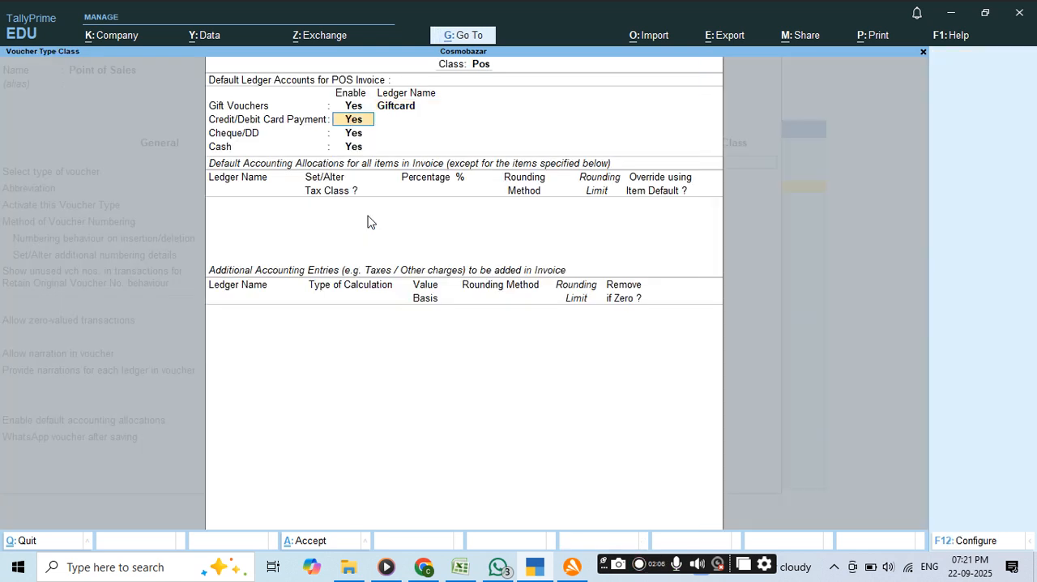
Start a new ledger named "SBI" under Bank Accounts for credit/debit card payments.
{"action": "key", "text": "Return"}
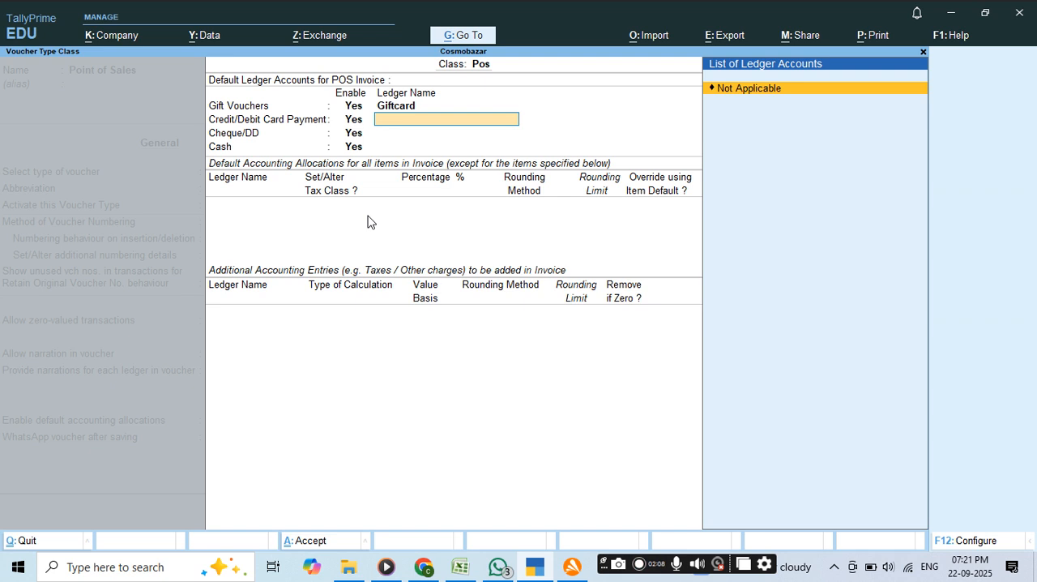
{"action": "key", "text": "alt"}
{"action": "key", "text": "alt+c"}
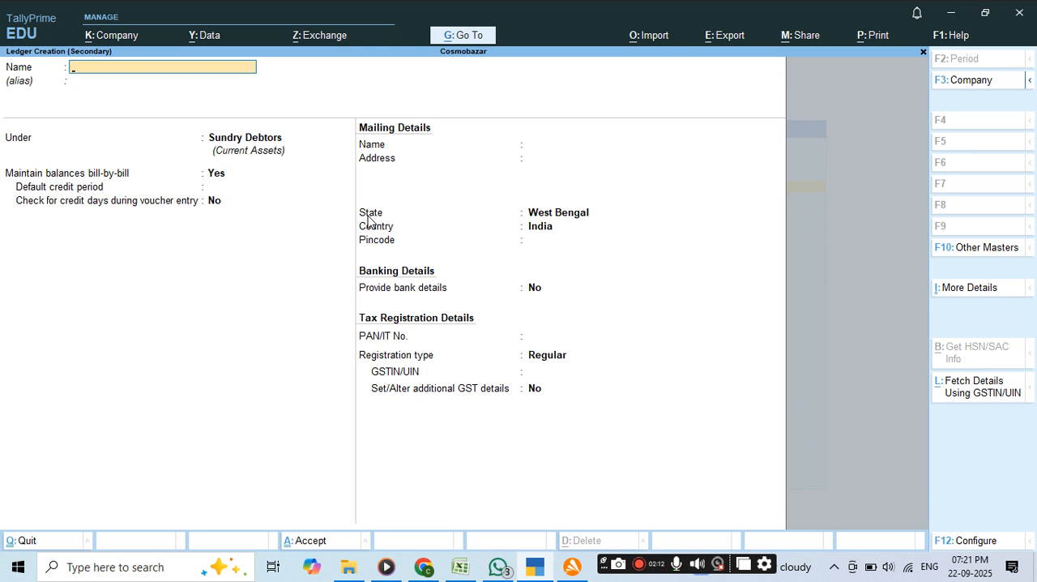
{"action": "type", "text": "SBI"}
{"action": "key", "text": "Return"}
{"action": "key", "text": "Return"}
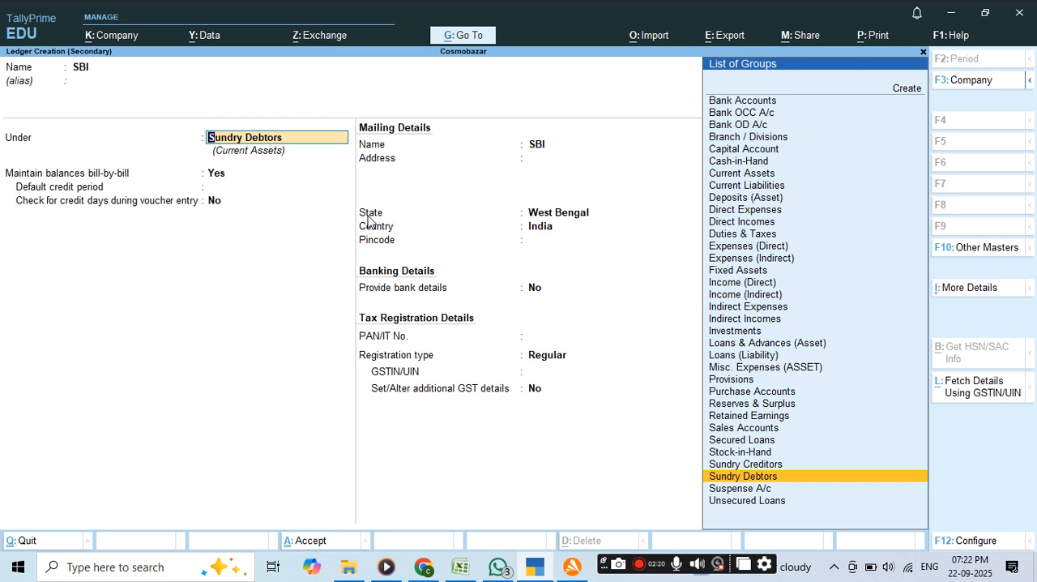
{"action": "type", "text": "BA"}
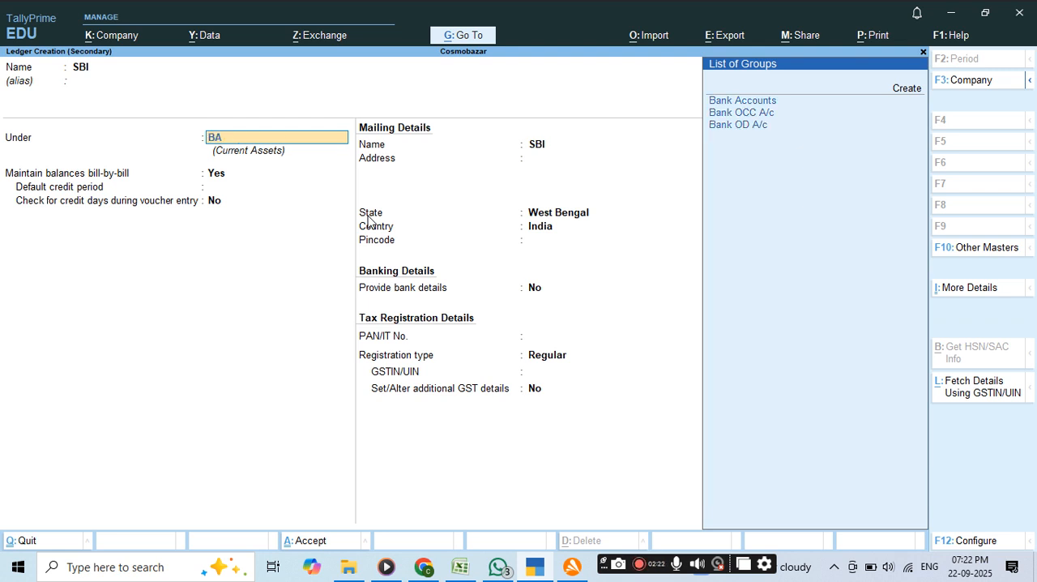
{"action": "key", "text": "Return"}
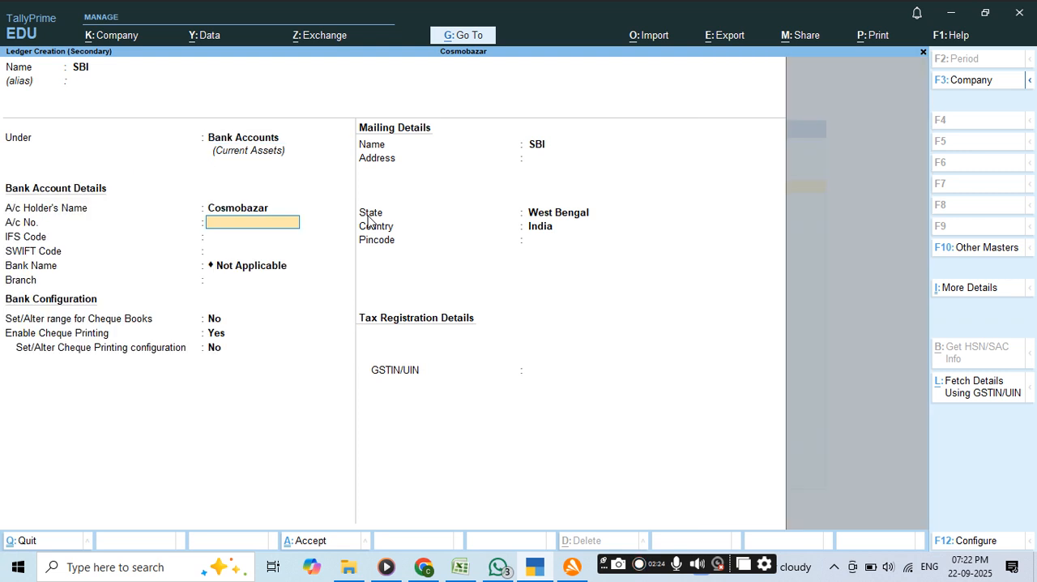
Enter the bank account number and the IFS code SBIN02134, leaving the SWIFT code empty and the bank name Not Applicable.
{"action": "key", "text": "Return"}
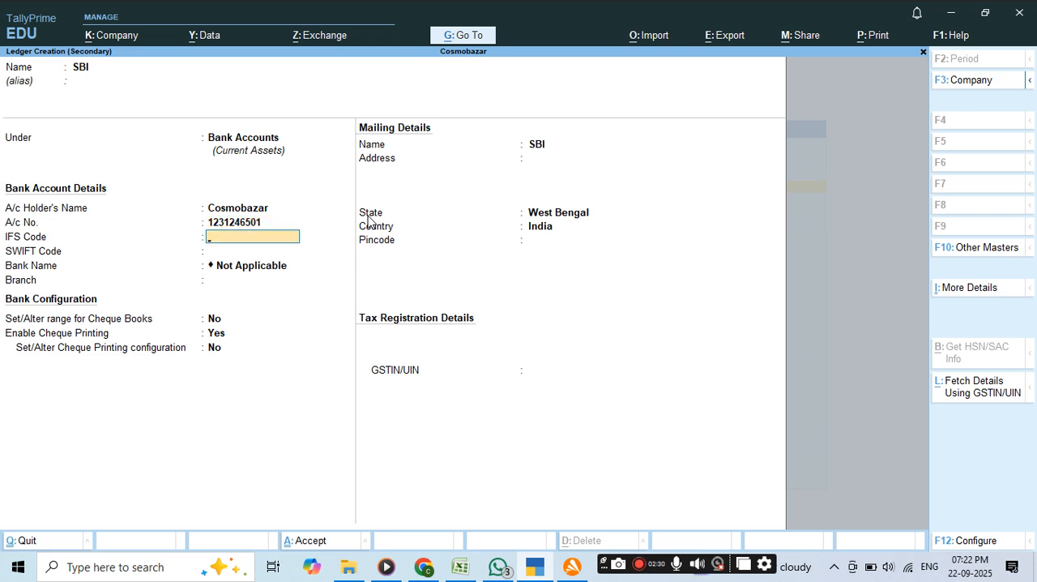
{"action": "type", "text": "SBIN02134"}
{"action": "key", "text": "Return"}
{"action": "key", "text": "Return"}
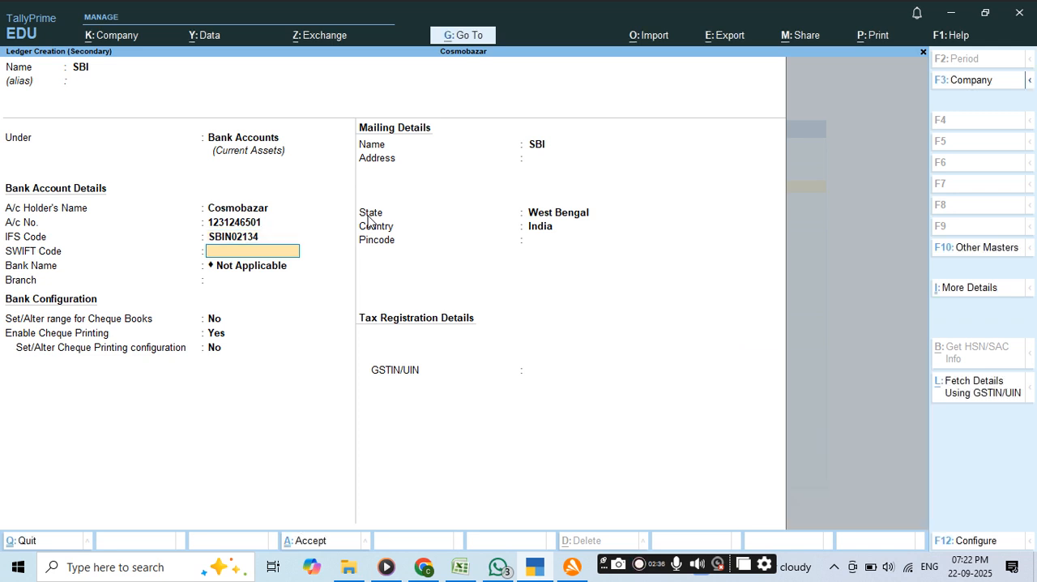
{"action": "key", "text": "Return"}
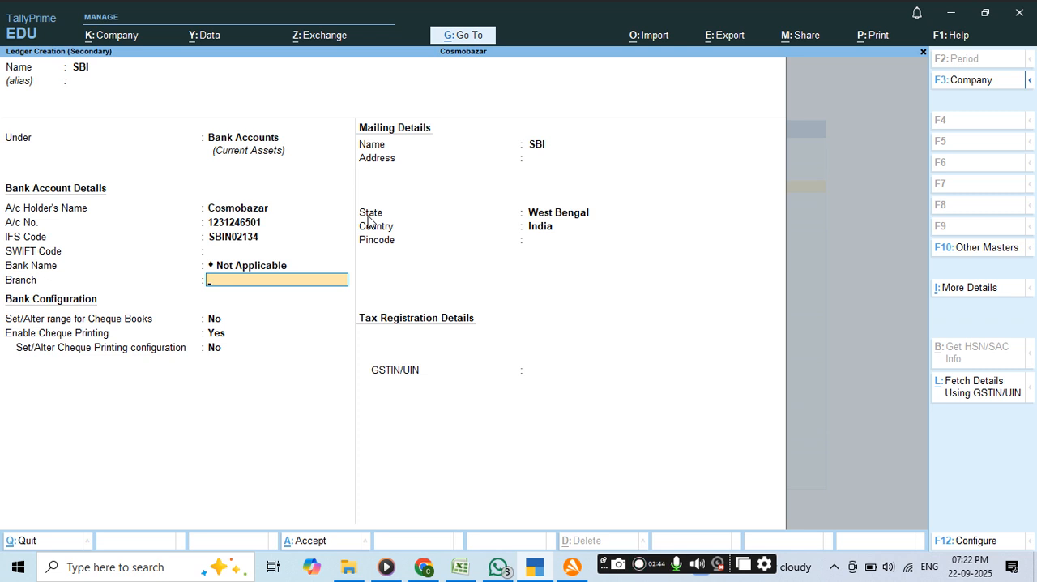
Enter DHUPGURI as the bank branch and save the SBI ledger.
{"action": "type", "text": "DHUPGURI"}
{"action": "key", "text": "Return"}
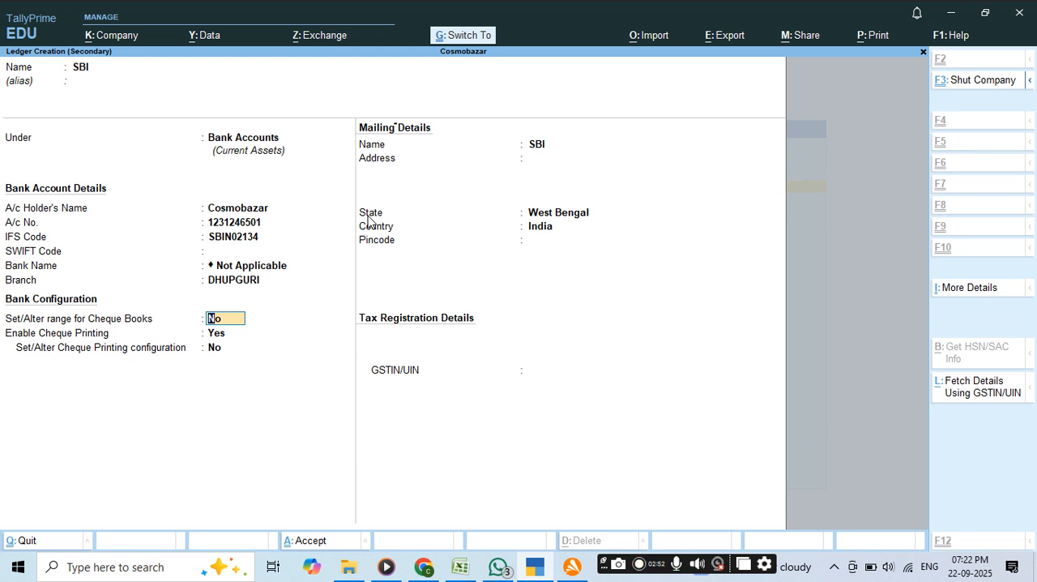
{"action": "key", "text": "ctrl+a"}
Assign the SBI ledger to Cheque/DD and the Cash ledger to Cash, keeping both payment modes enabled.
{"action": "key", "text": "Return"}
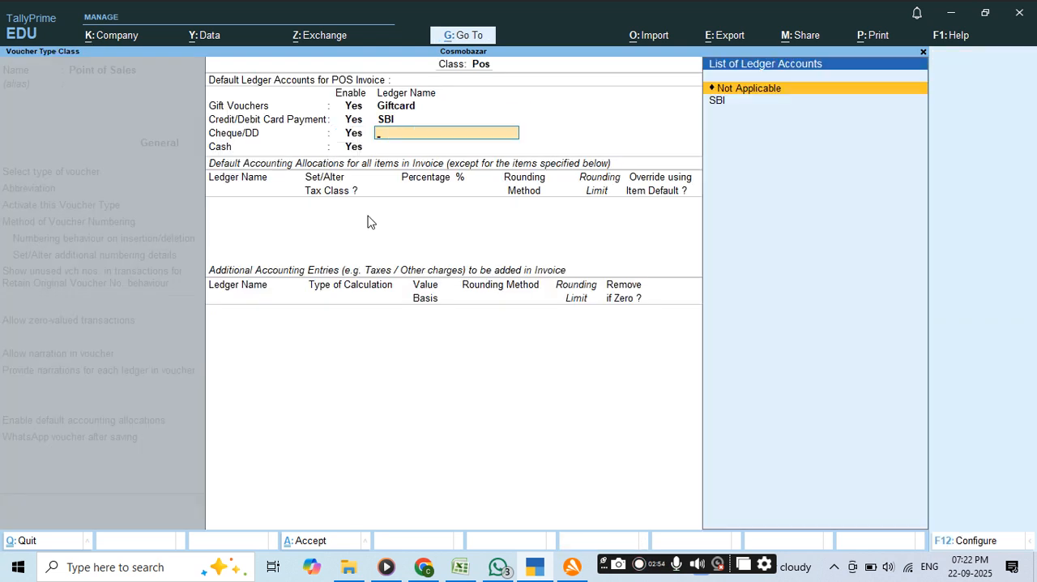
{"action": "key", "text": "Down"}
{"action": "key", "text": "Return"}
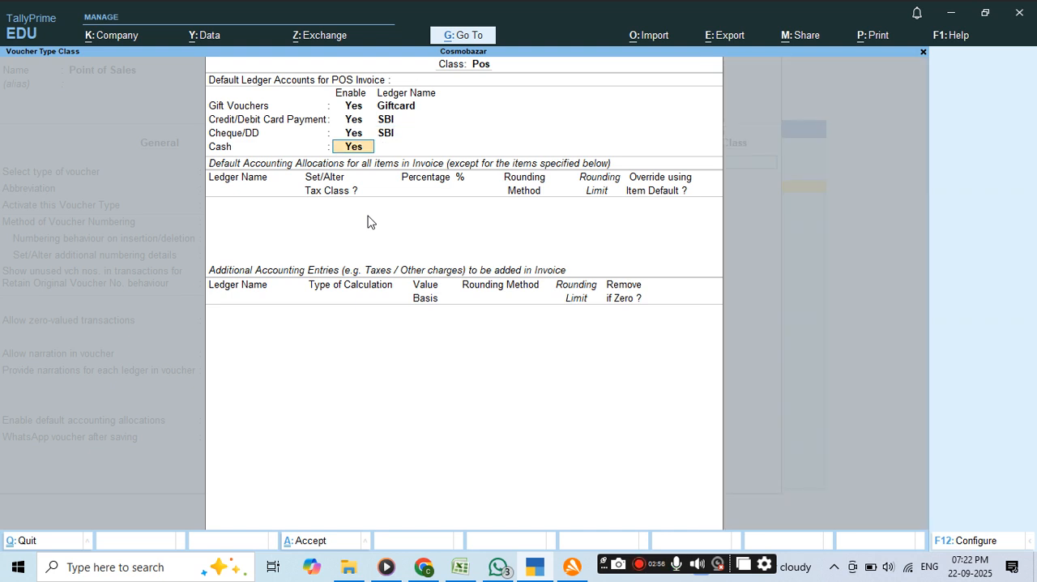
{"action": "key", "text": "Return"}
{"action": "key", "text": "Down"}
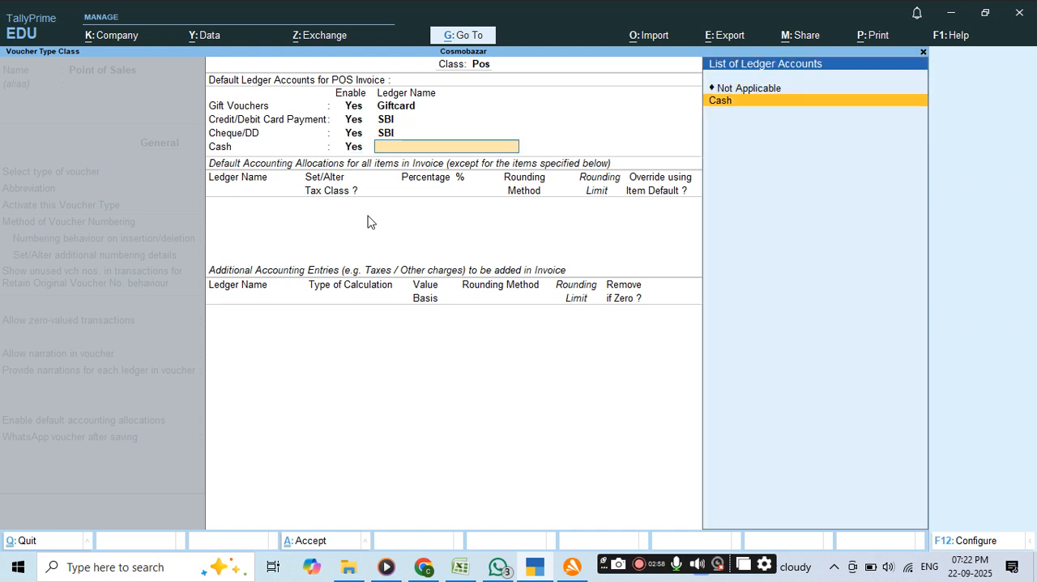
{"action": "key", "text": "Return"}
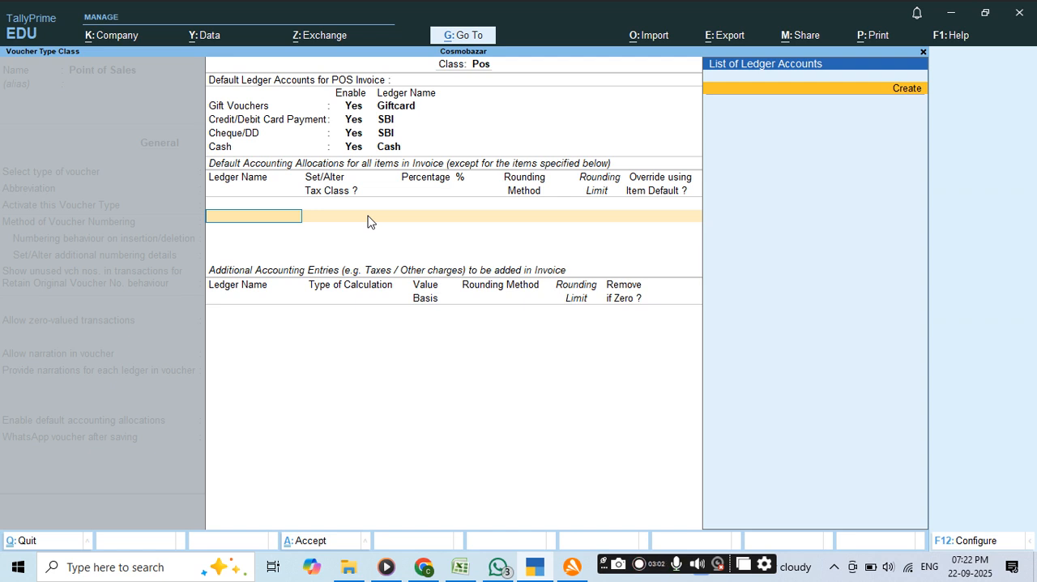
Start a new ledger named "SALES AC" under Sales Accounts for the default accounting allocation of all invoice items.
{"action": "key", "text": "alt+c"}
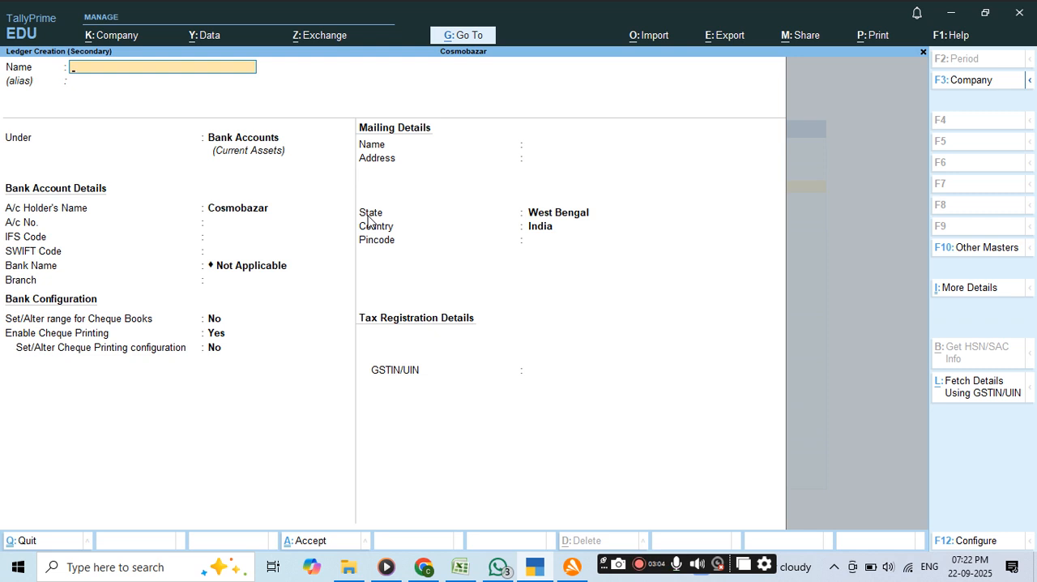
{"action": "type", "text": "SALES AC"}
{"action": "key", "text": "Return"}
{"action": "key", "text": "Return"}
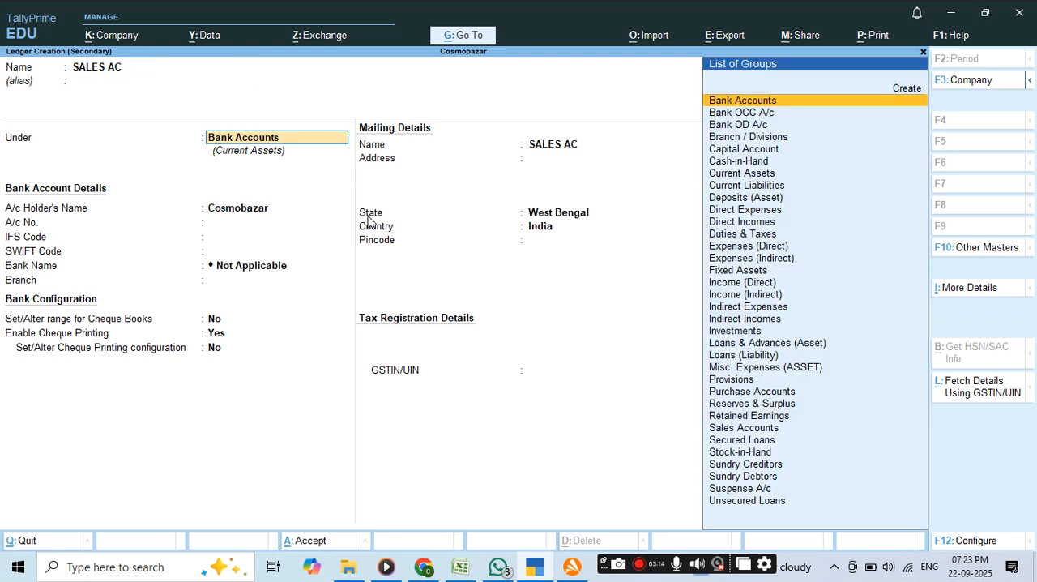
{"action": "type", "text": "S"}
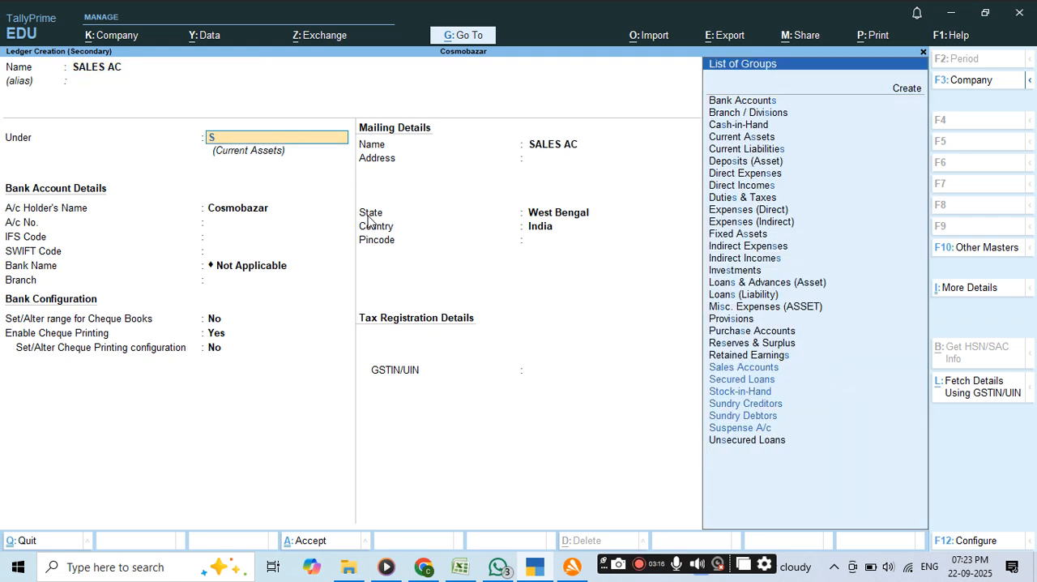
{"action": "type", "text": "A"}
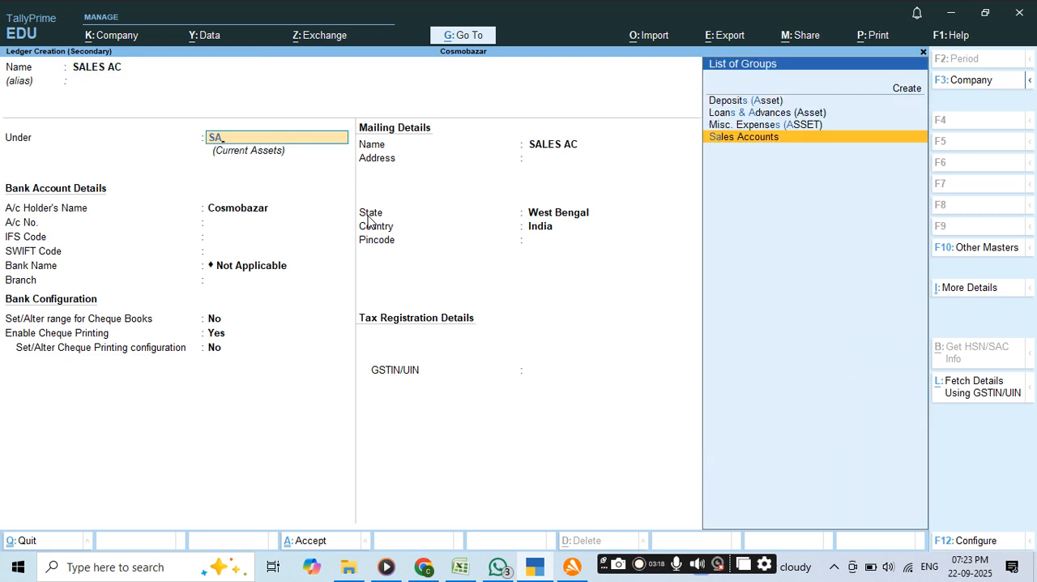
{"action": "key", "text": "Return"}
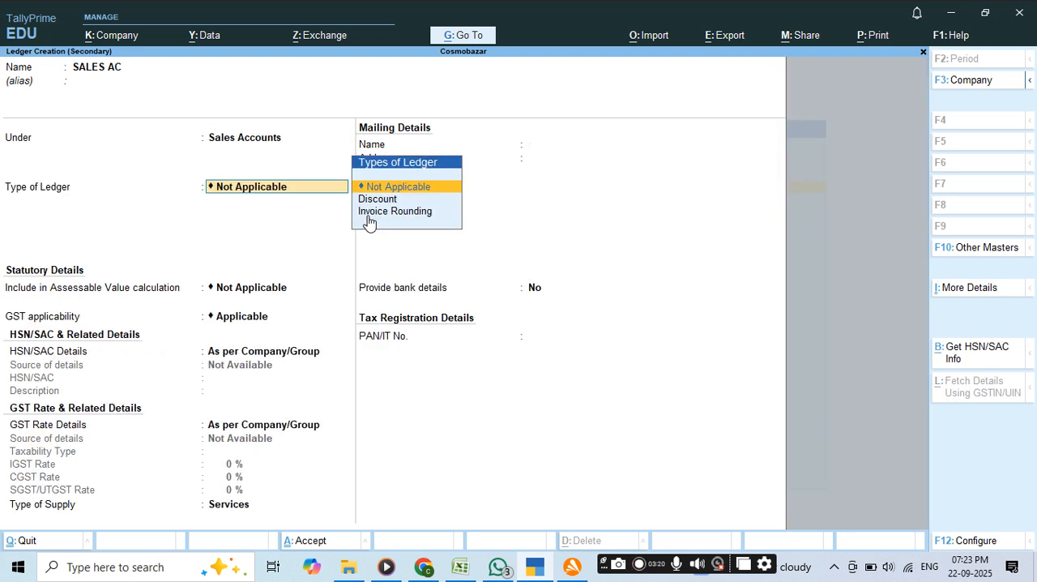
Keep the SALES AC ledger's type as Not Applicable and save the ledger.
{"action": "key", "text": "Return"}
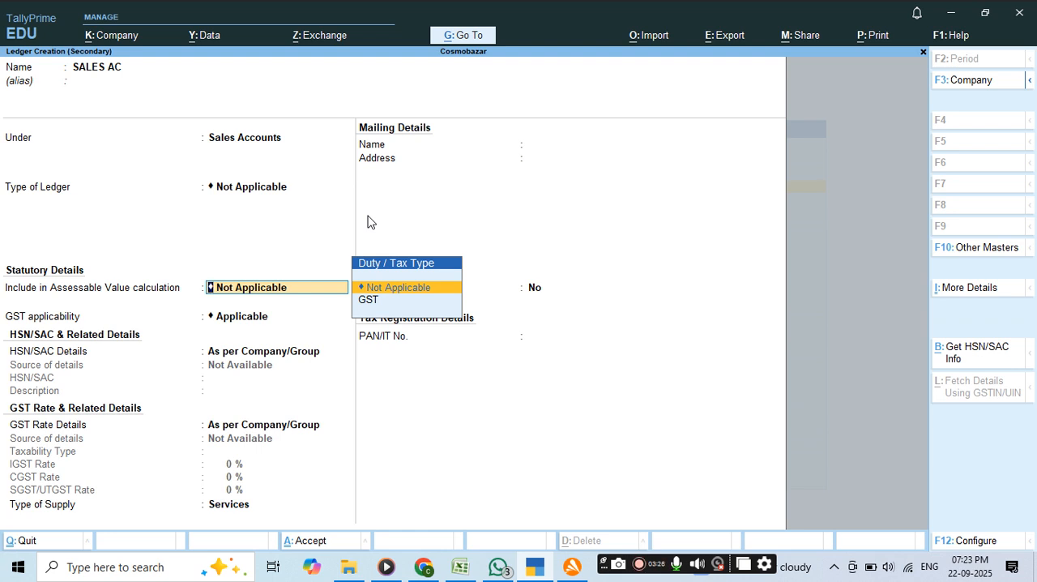
{"action": "key", "text": "ctrl"}
{"action": "key", "text": "ctrl+a"}
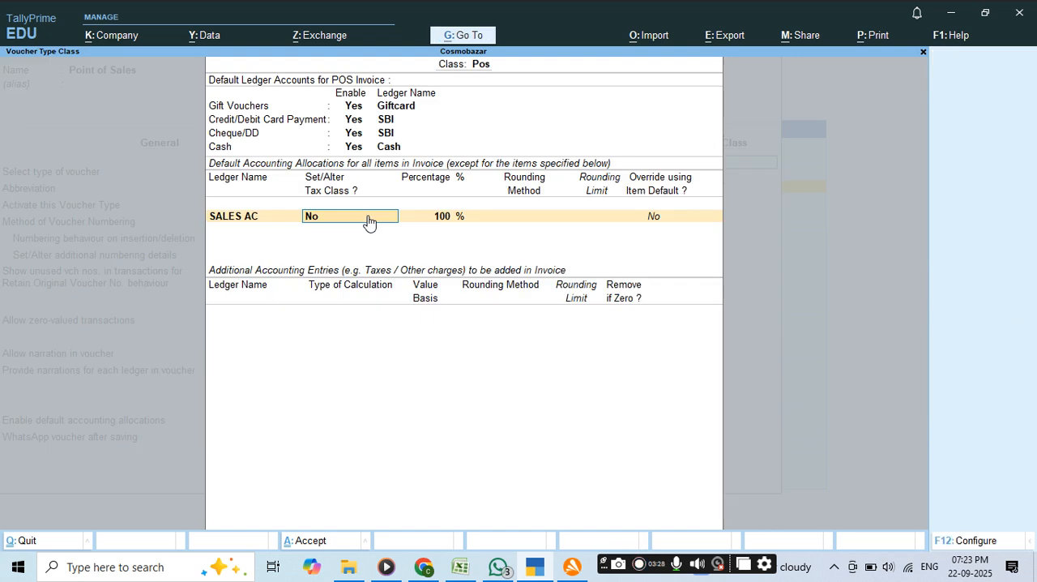
Accept the SALES AC allocation at 100% with Set/Alter Tax Class left at No, and finish the default allocations list.
{"action": "key", "text": "Return"}
{"action": "key", "text": "Return"}
{"action": "key", "text": "Return"}
{"action": "key", "text": "Return"}
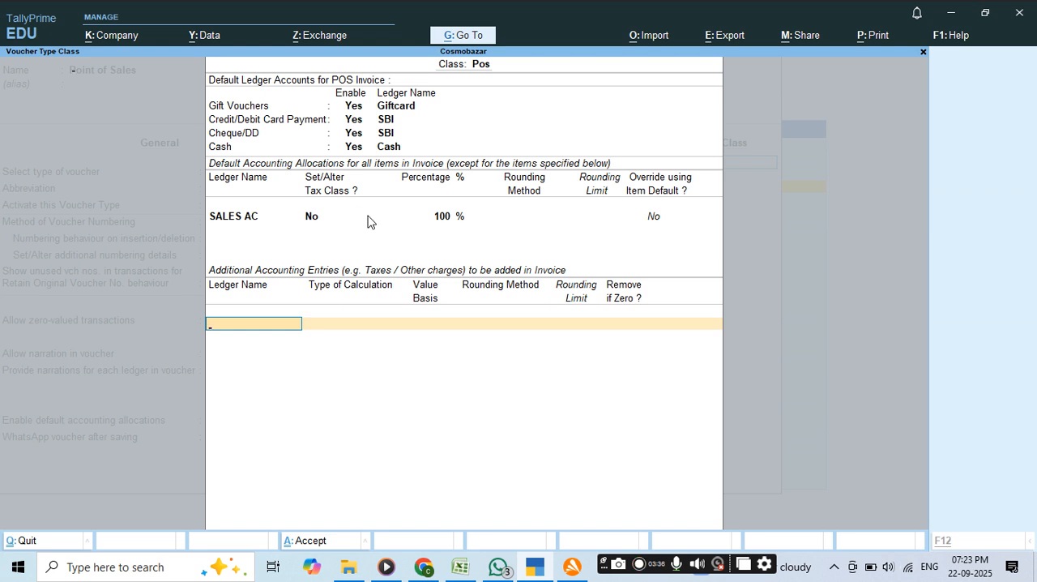
Start a new ledger named "CGST" under Duties & Taxes for the additional accounting entries.
{"action": "key", "text": "alt+c"}
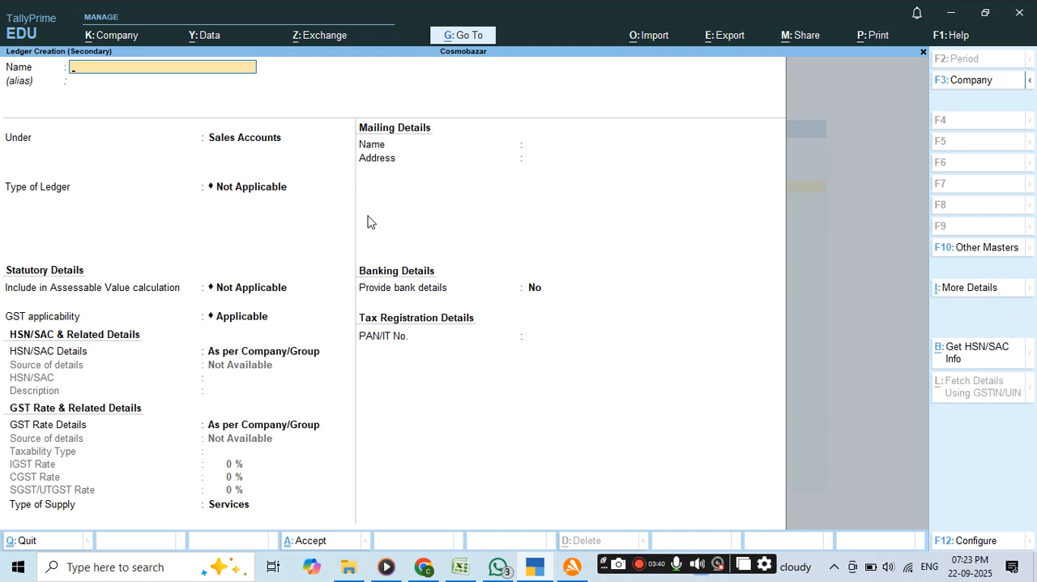
{"action": "type", "text": "CGST"}
{"action": "key", "text": "Return"}
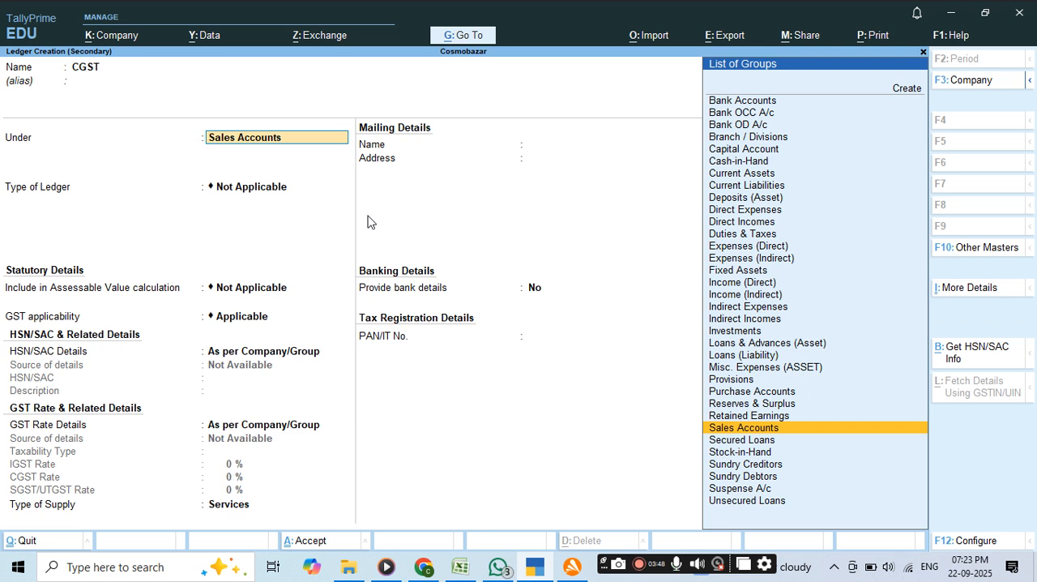
{"action": "type", "text": "D"}
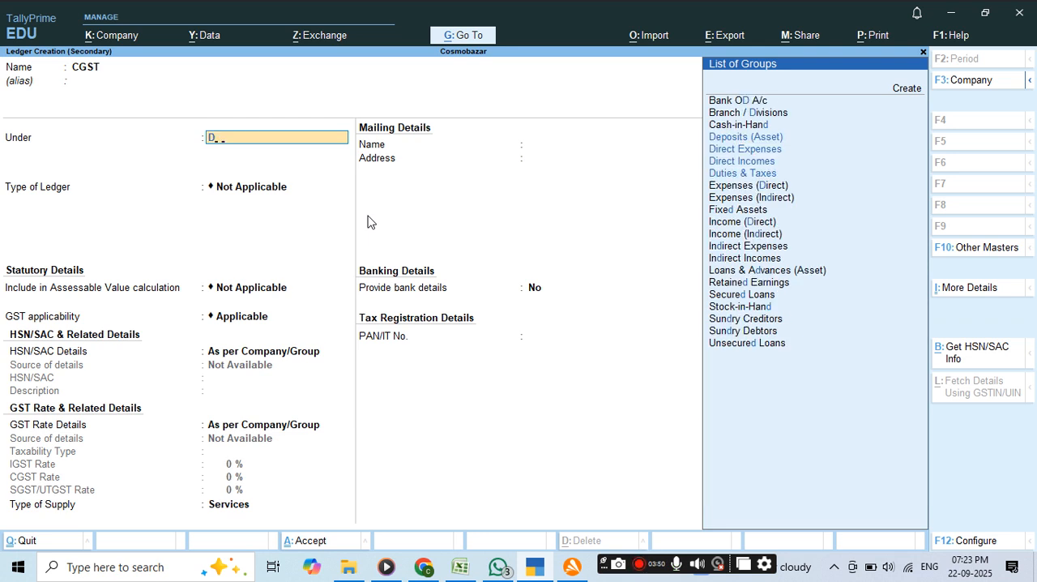
{"action": "type", "text": "UT"}
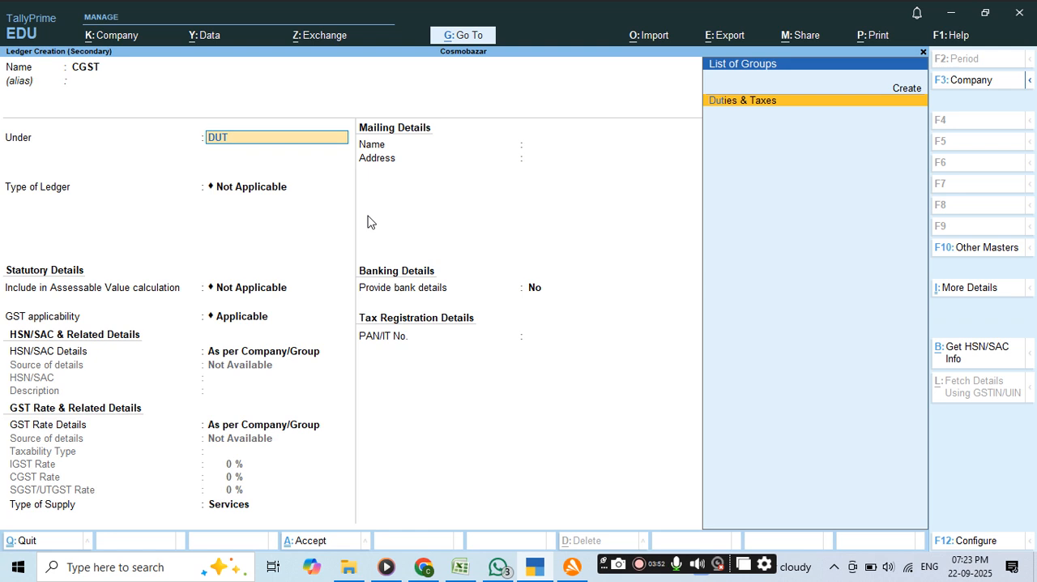
{"action": "key", "text": "Return"}
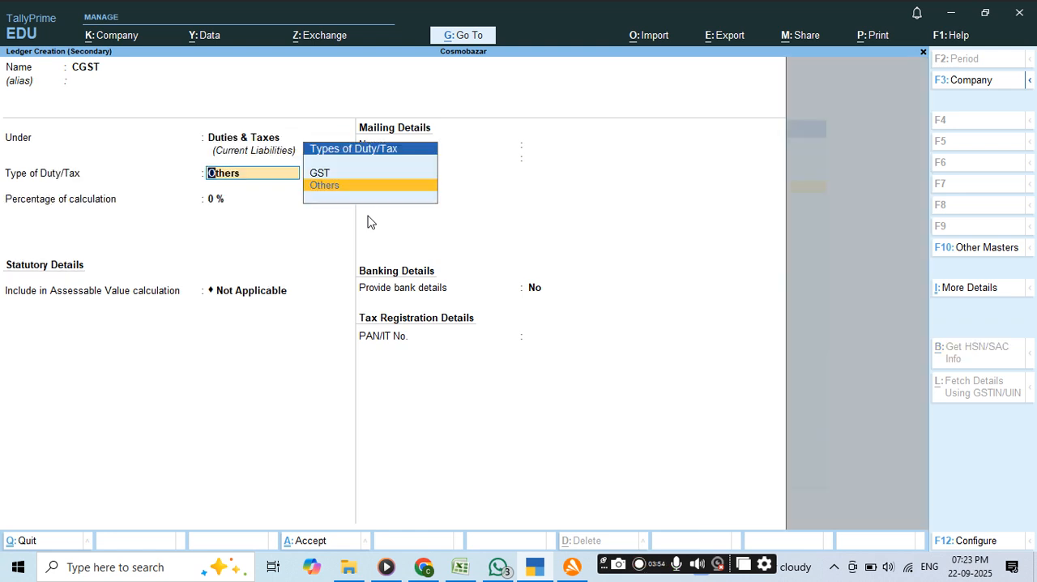
Set the CGST ledger's duty type to GST and tax type to CGST, save it, and keep Remove if Zero at Yes.
{"action": "key", "text": "Up"}
{"action": "key", "text": "Return"}
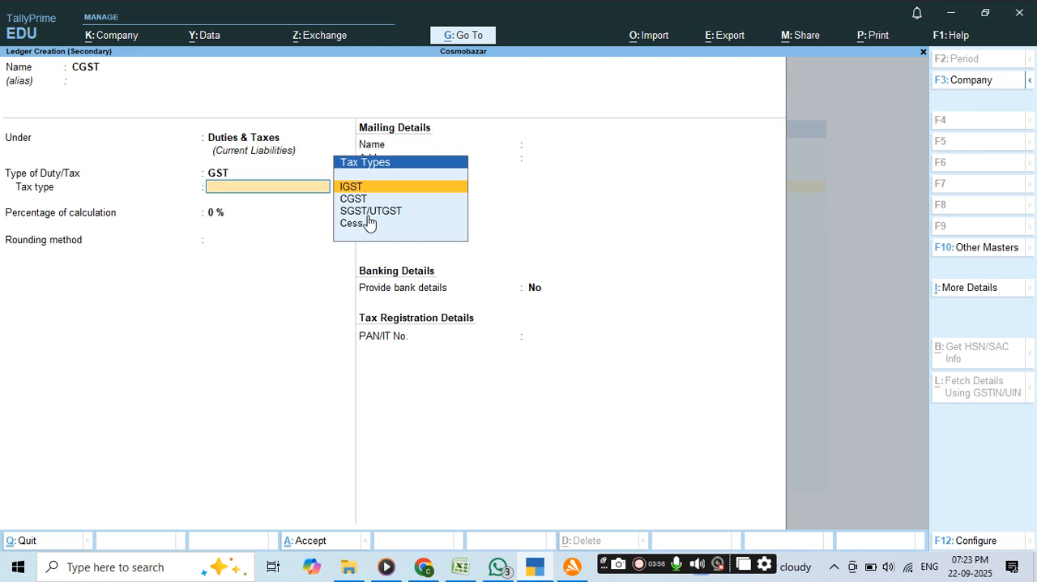
{"action": "key", "text": "Down"}
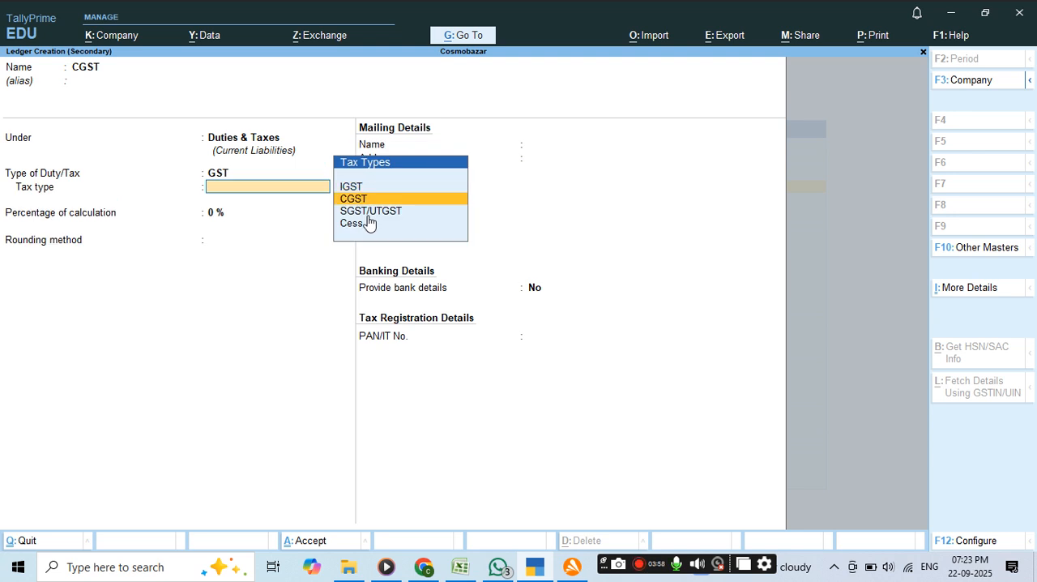
{"action": "key", "text": "Return"}
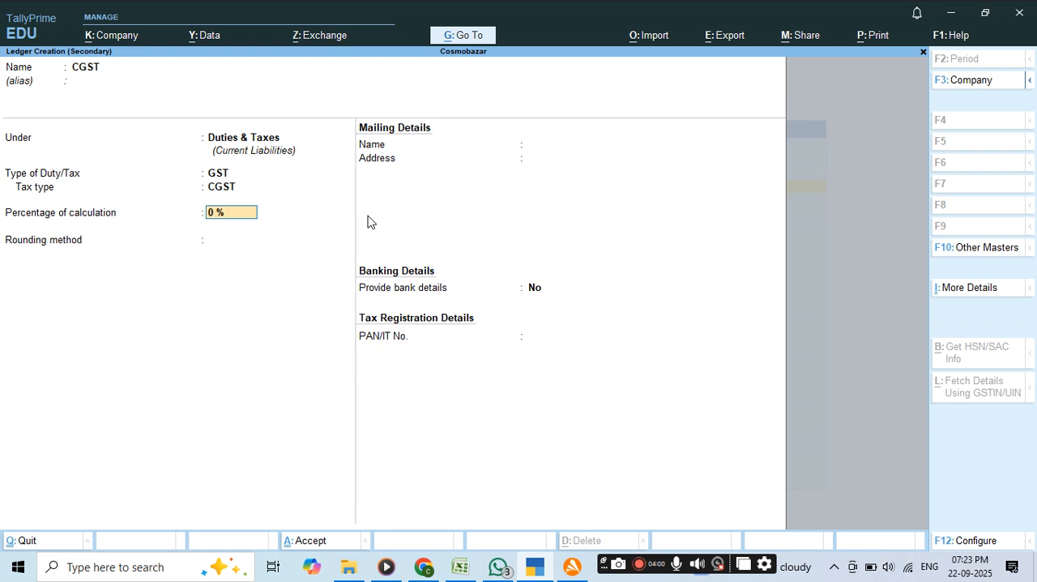
{"action": "key", "text": "ctrl"}
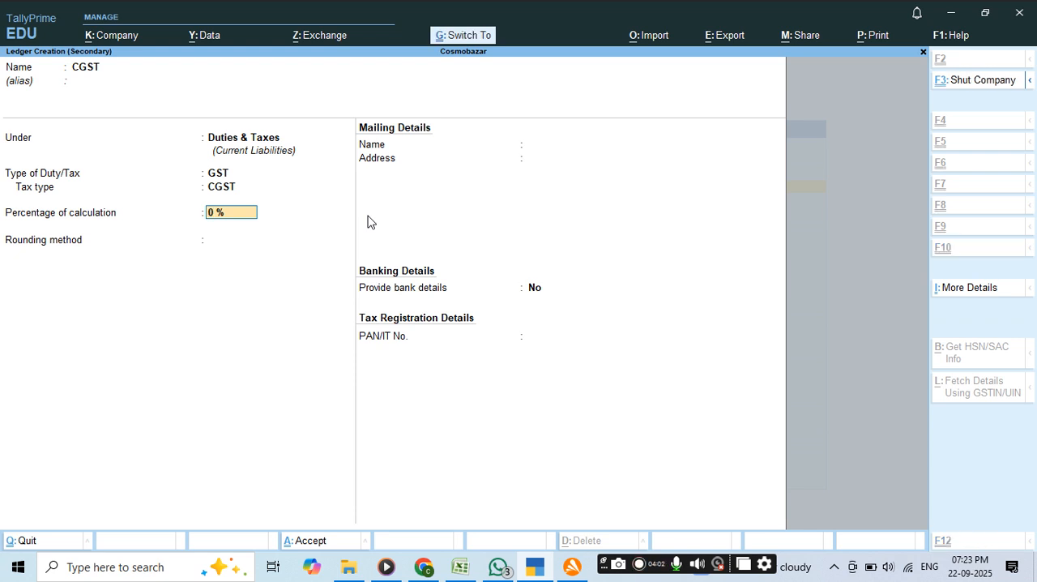
{"action": "key", "text": "ctrl+a"}
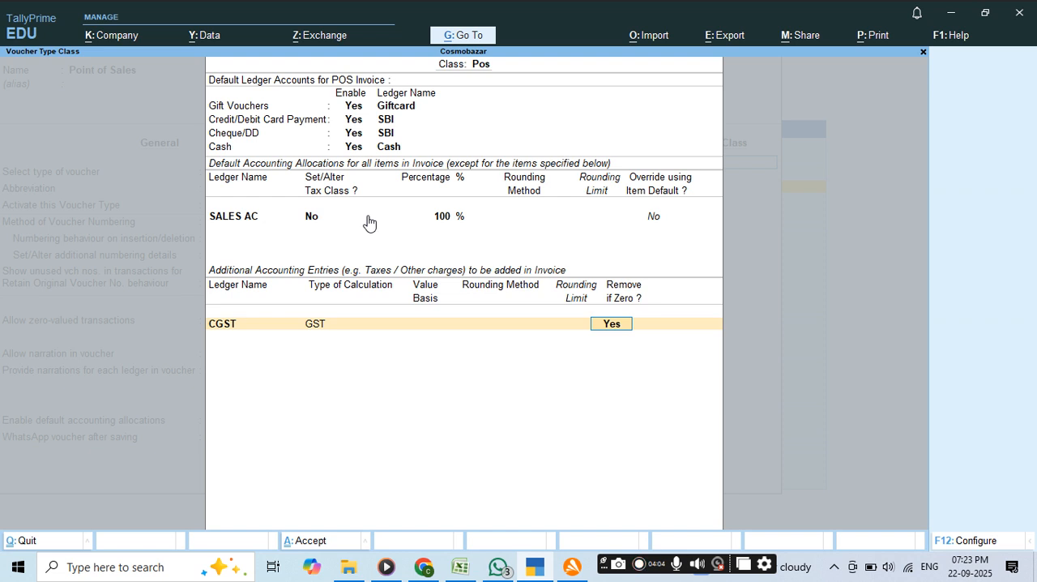
{"action": "key", "text": "Return"}
Start a new ledger named "SGST" under Duties & Taxes for the second additional accounting entry.
{"action": "key", "text": "alt+c"}
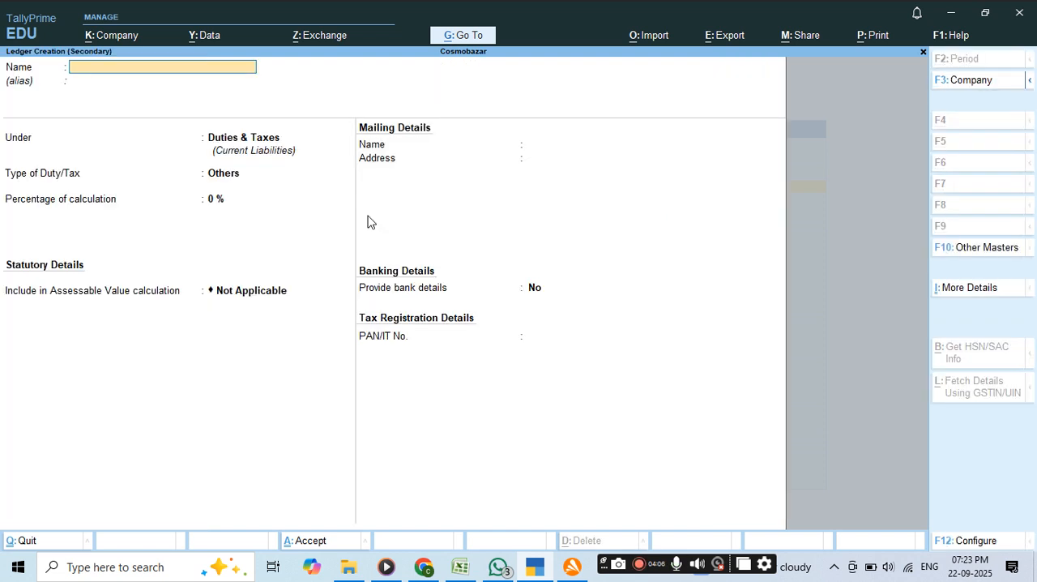
{"action": "type", "text": "SGST"}
{"action": "key", "text": "Return"}
{"action": "key", "text": "Return"}
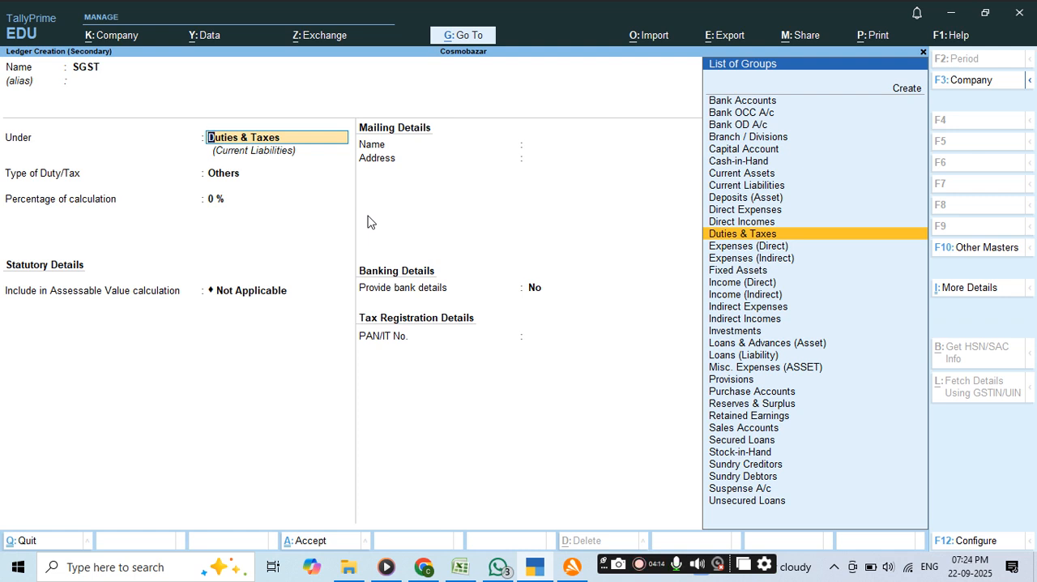
{"action": "key", "text": "Return"}
Set the SGST ledger's duty type to GST and tax type to SGST/UTGST, save it, and keep Remove if Zero at Yes.
{"action": "key", "text": "Up"}
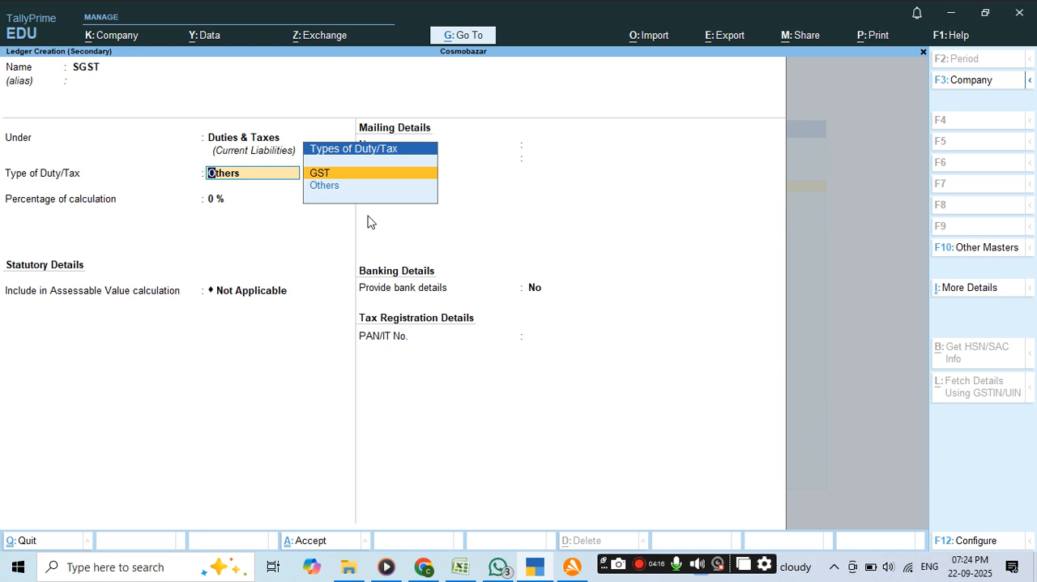
{"action": "key", "text": "Return"}
{"action": "key", "text": "Down"}
{"action": "key", "text": "Down"}
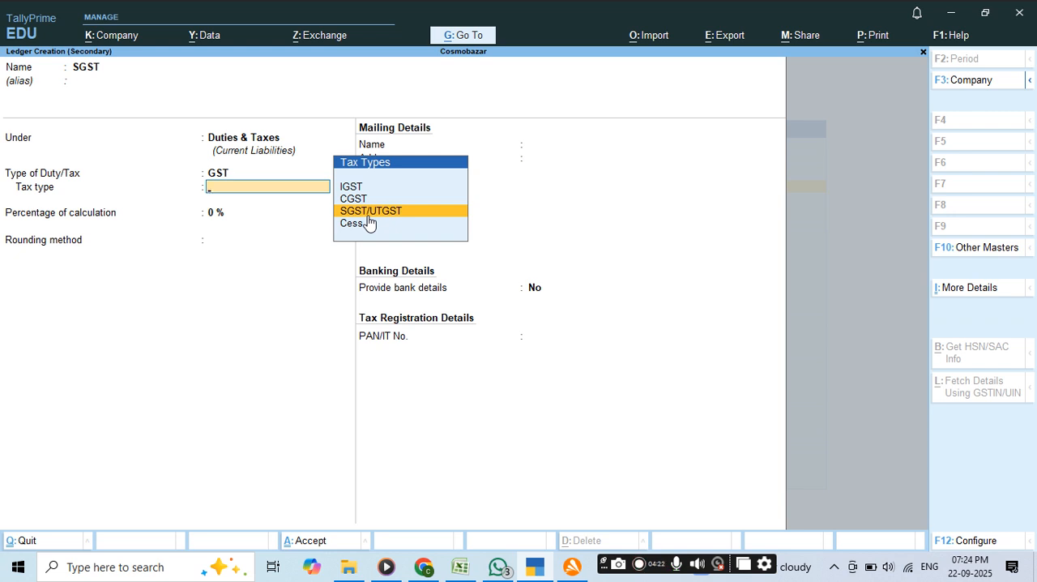
{"action": "left_click", "coordinate": [367, 212]}
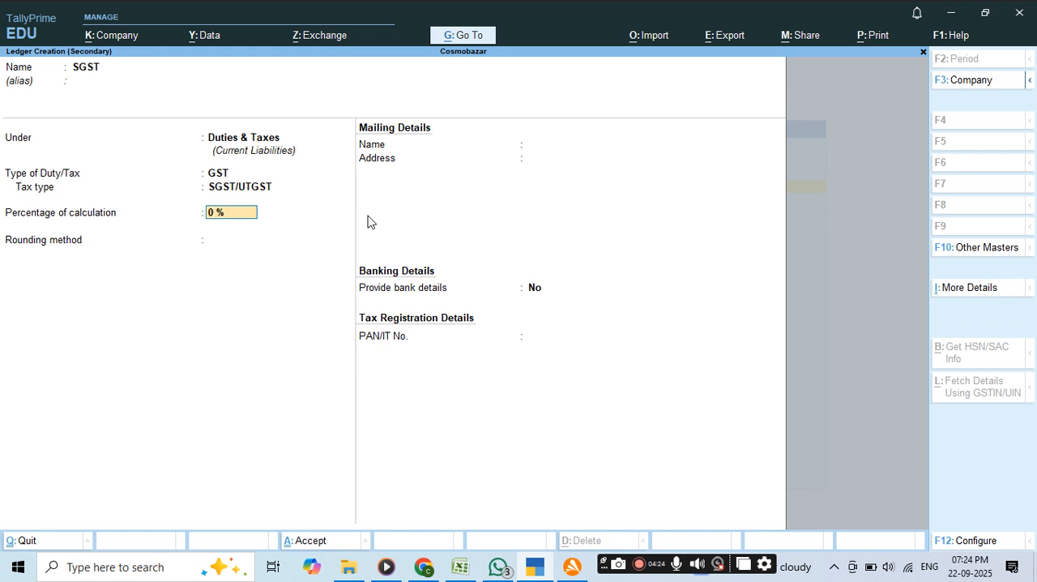
{"action": "key", "text": "ctrl"}
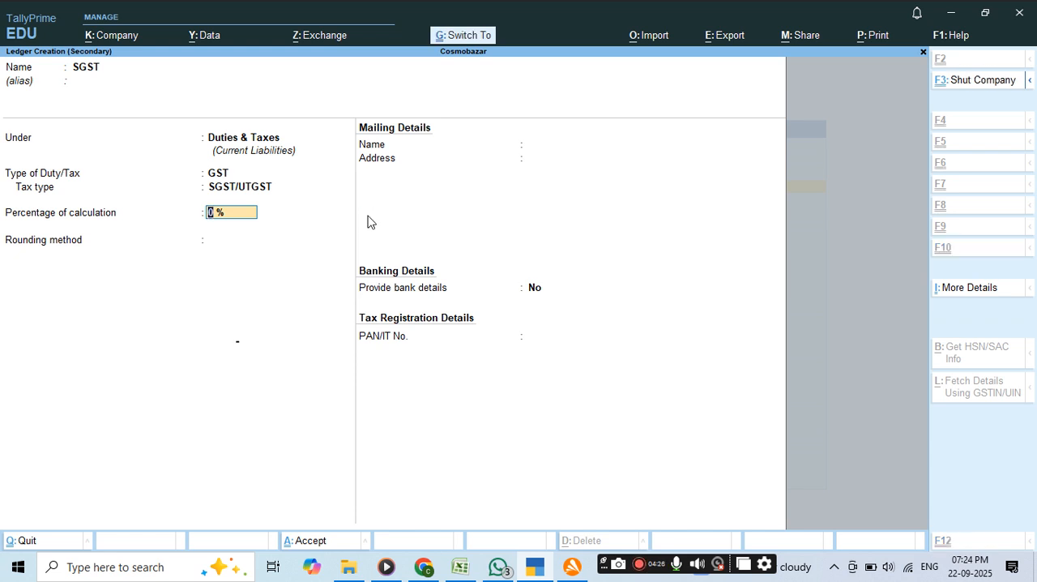
{"action": "key", "text": "ctrl+a"}
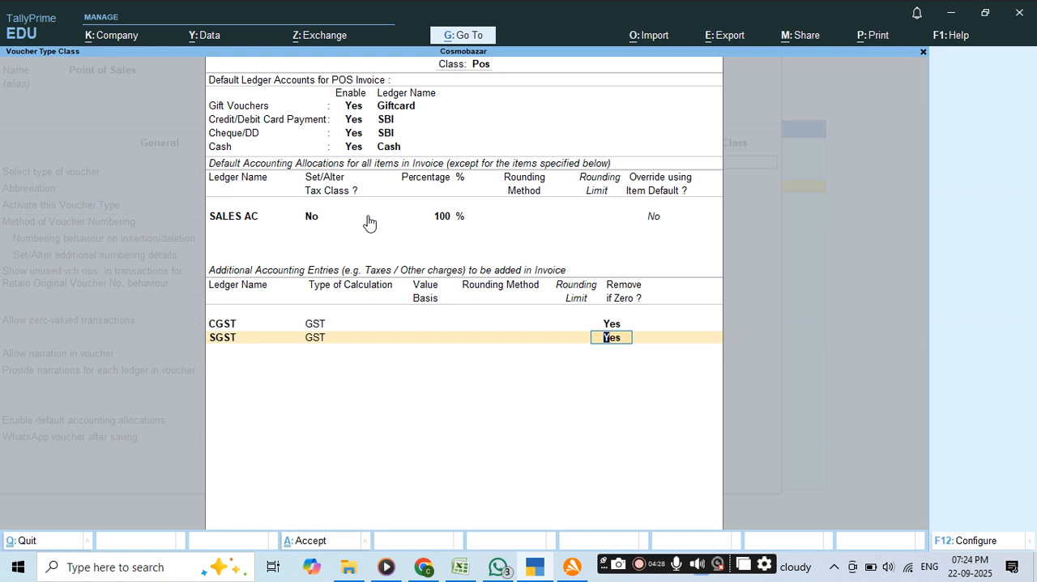
{"action": "key", "text": "Return"}
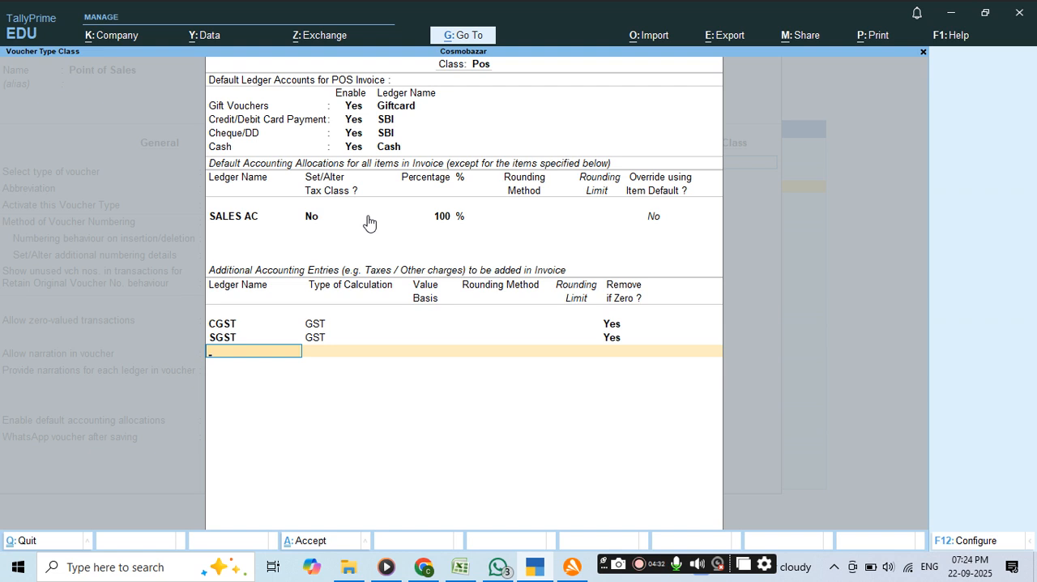
Start a new ledger named "ROUNDOFF" under Indirect Expenses for the third additional accounting entry.
{"action": "key", "text": "alt+c"}
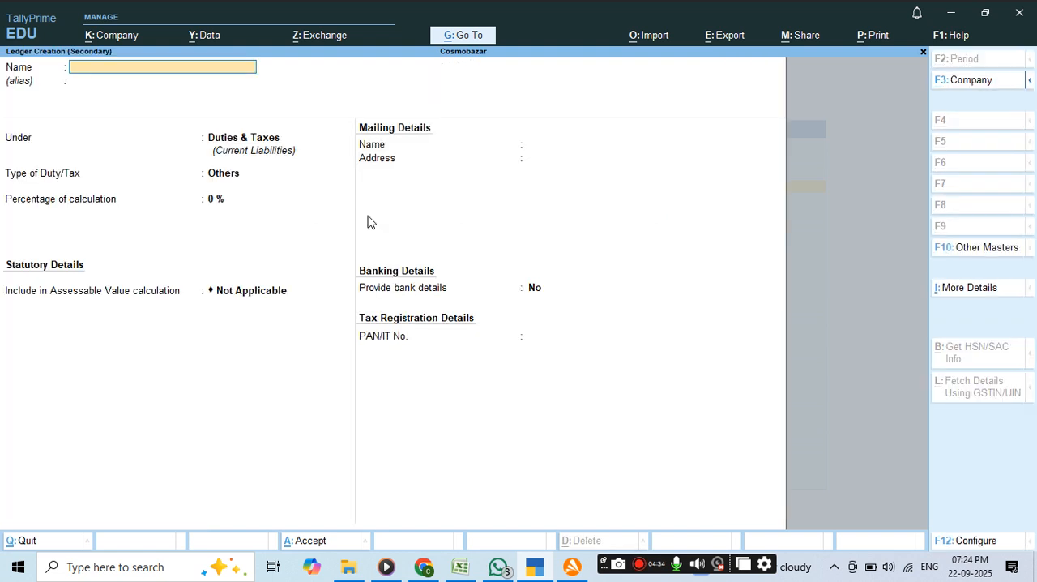
{"action": "type", "text": "ROUNDOFF"}
{"action": "key", "text": "Return"}
{"action": "key", "text": "Return"}
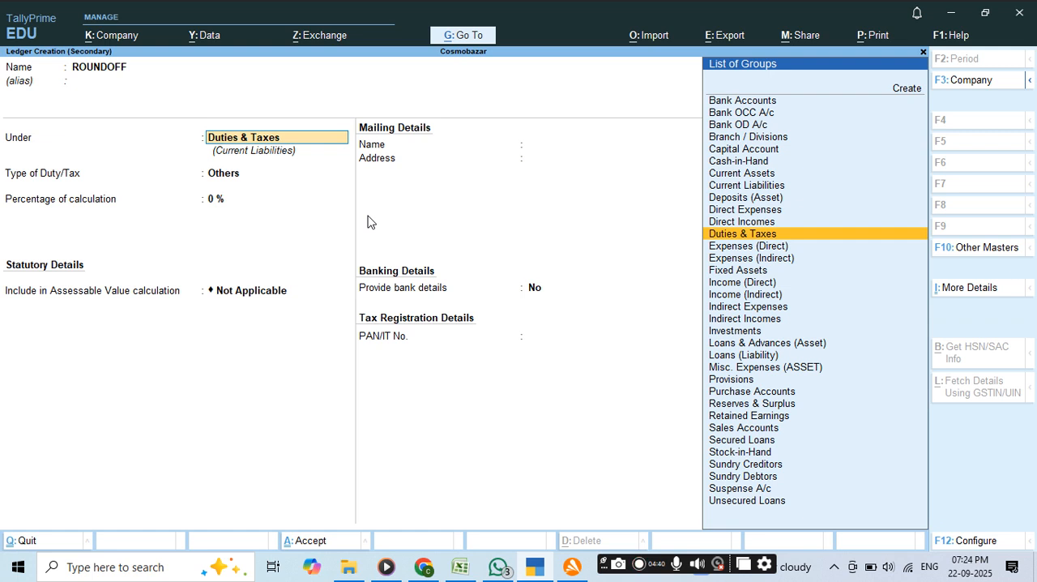
{"action": "key", "text": "BackSpace"}
{"action": "type", "text": "IN"}
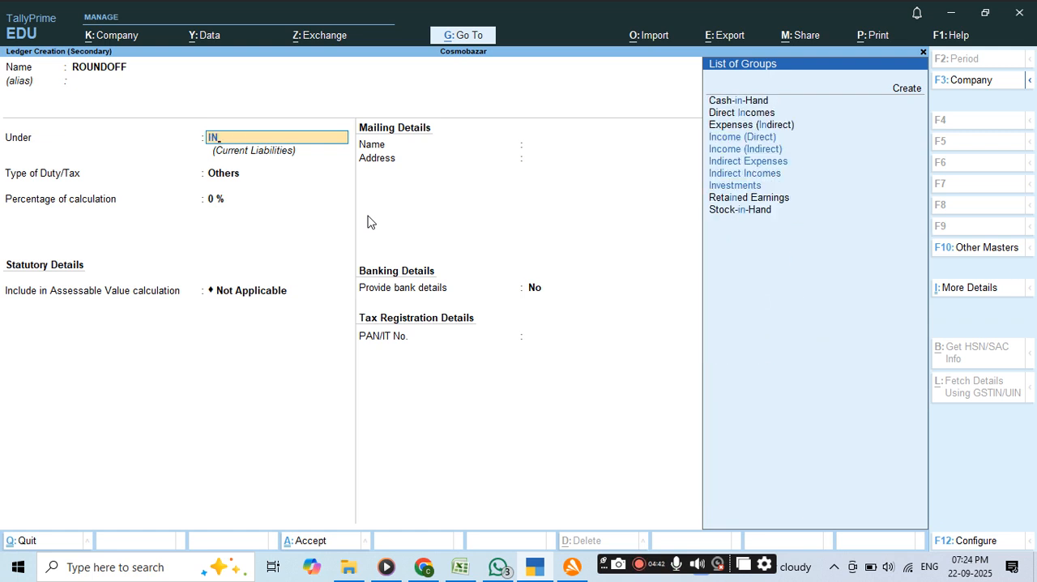
{"action": "key", "text": "Down"}
{"action": "key", "text": "Down"}
{"action": "key", "text": "Down"}
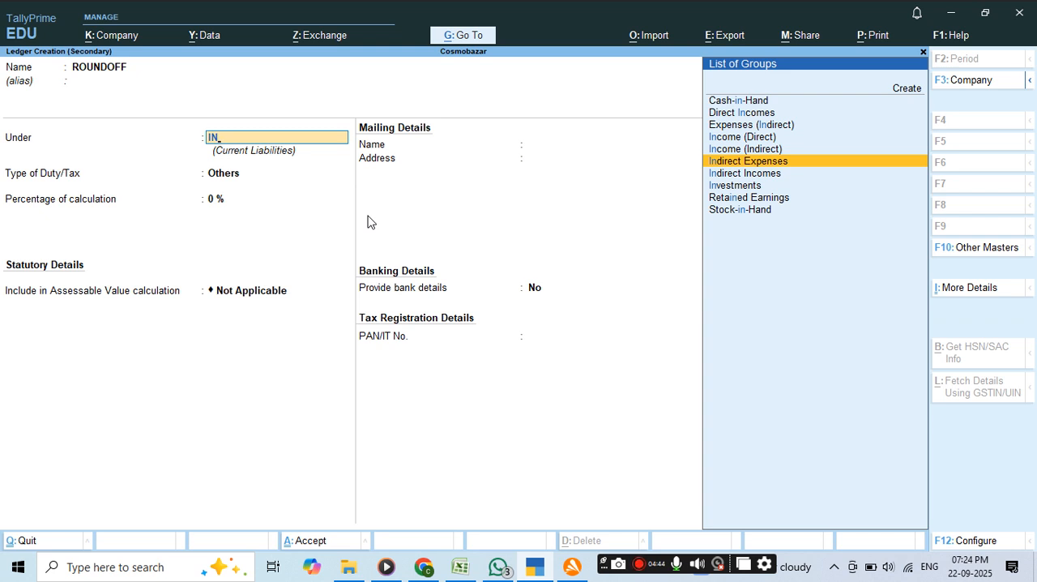
{"action": "key", "text": "Return"}
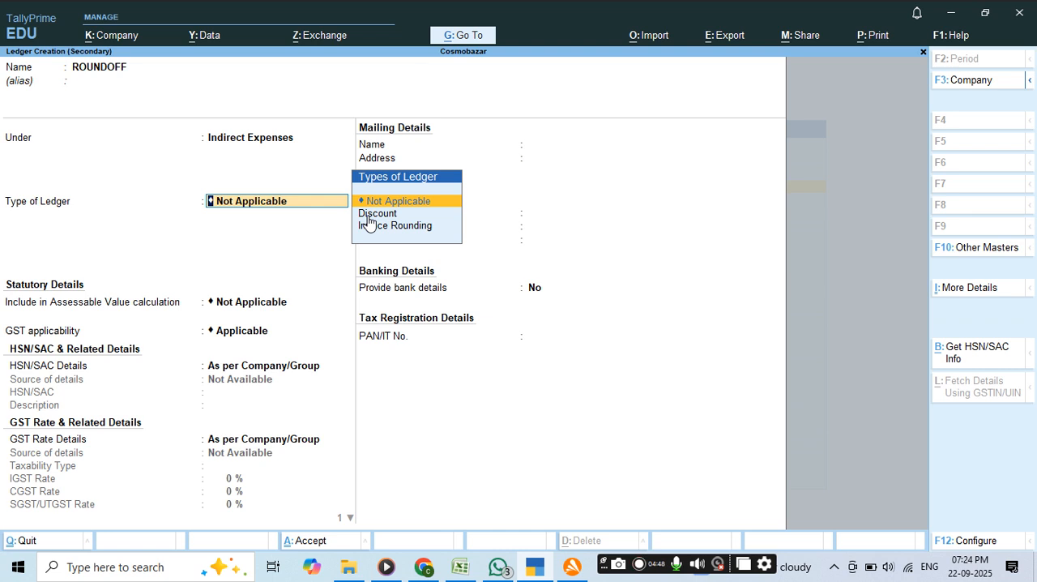
Keep the ROUNDOFF ledger's type as Not Applicable and save the ledger.
{"action": "key", "text": "Return"}
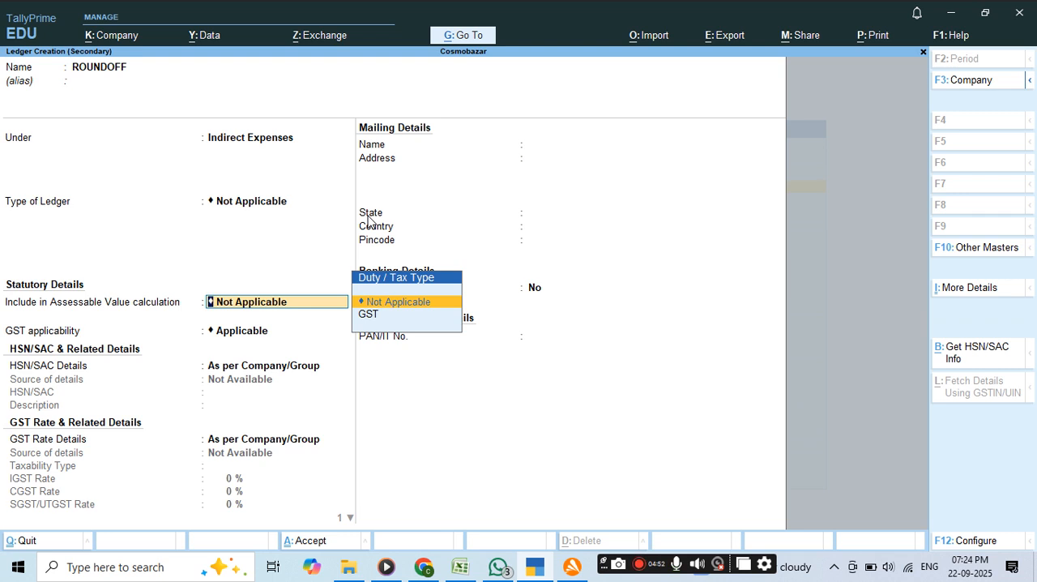
{"action": "key", "text": "ctrl"}
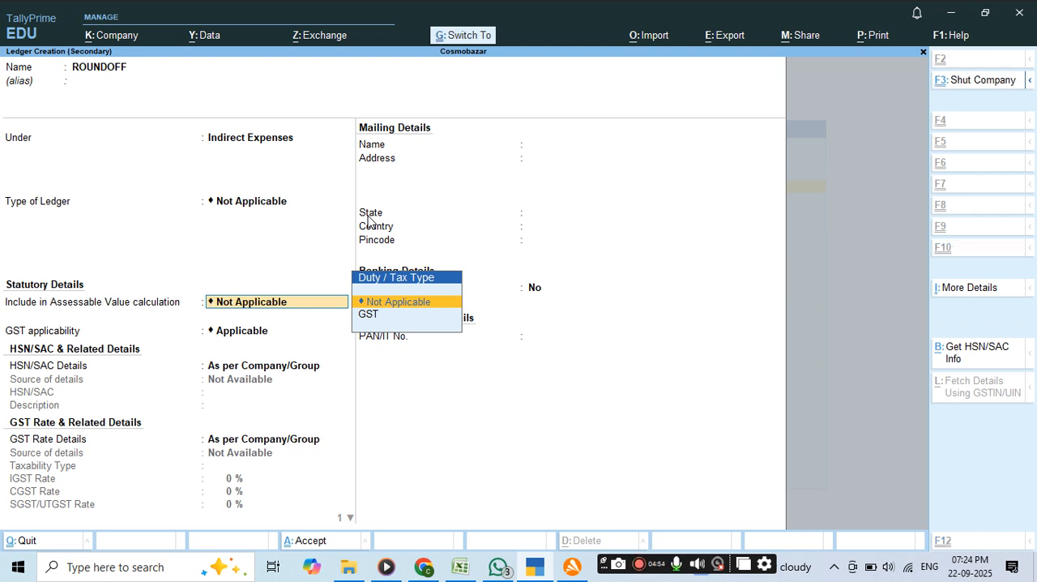
{"action": "key", "text": "ctrl+a"}
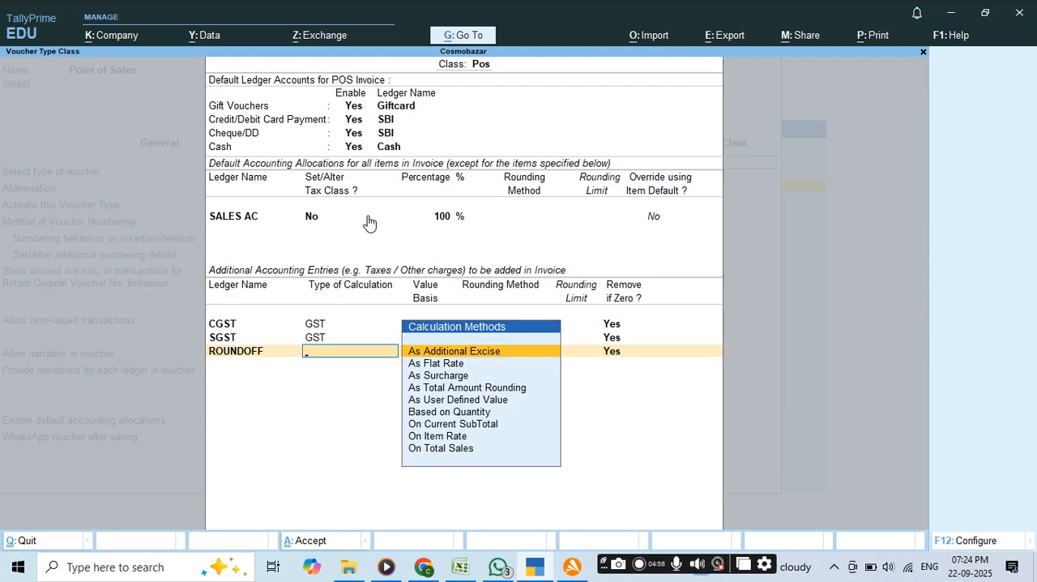
Set the ROUNDOFF entry's calculation type to As Total Amount Rounding and choose Normal Rounding as its rounding method.
{"action": "key", "text": "Down"}
{"action": "key", "text": "Down"}
{"action": "key", "text": "Down"}
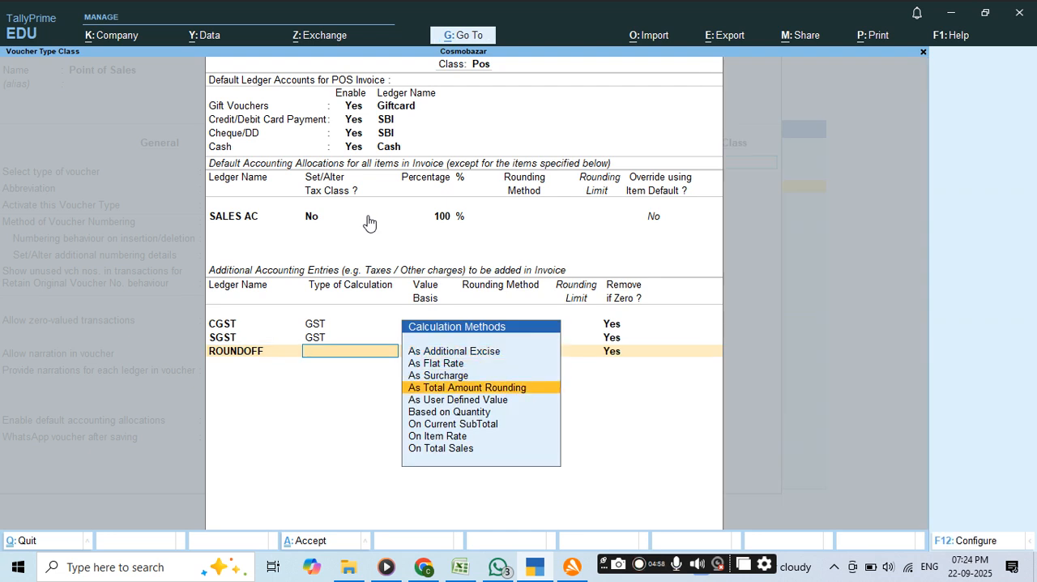
{"action": "key", "text": "Return"}
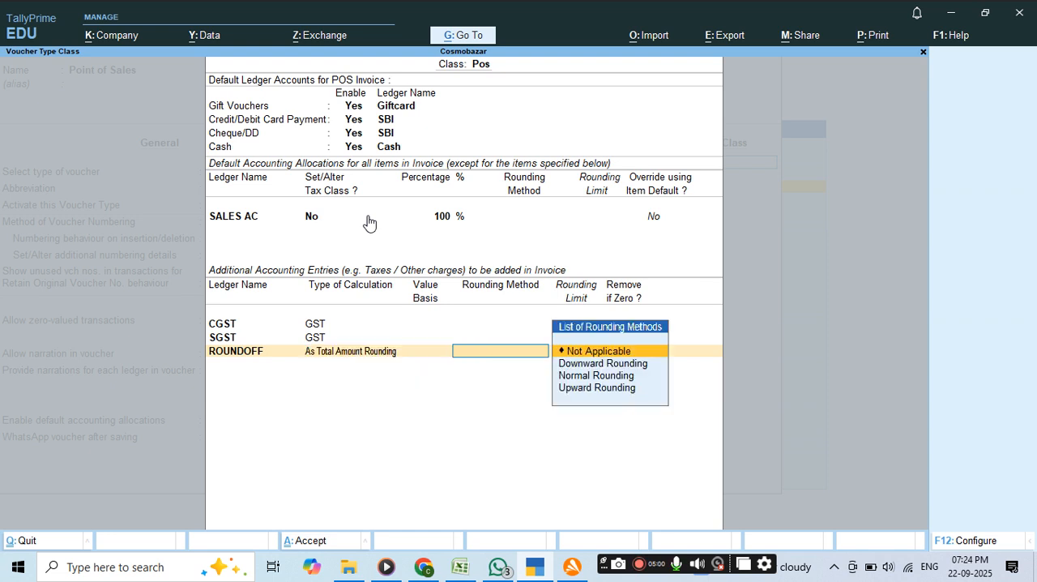
{"action": "key", "text": "Down"}
{"action": "key", "text": "Down"}
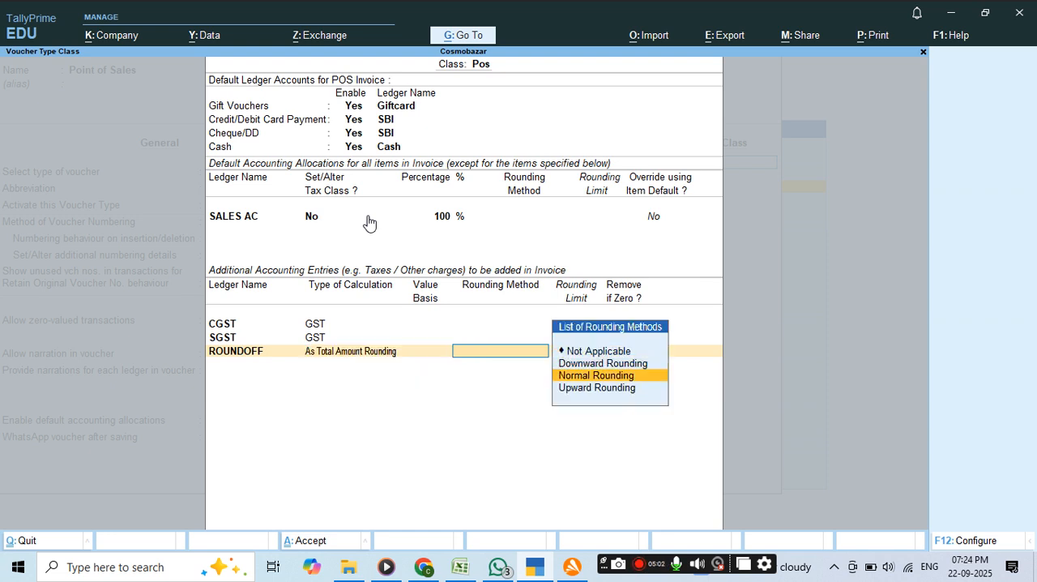